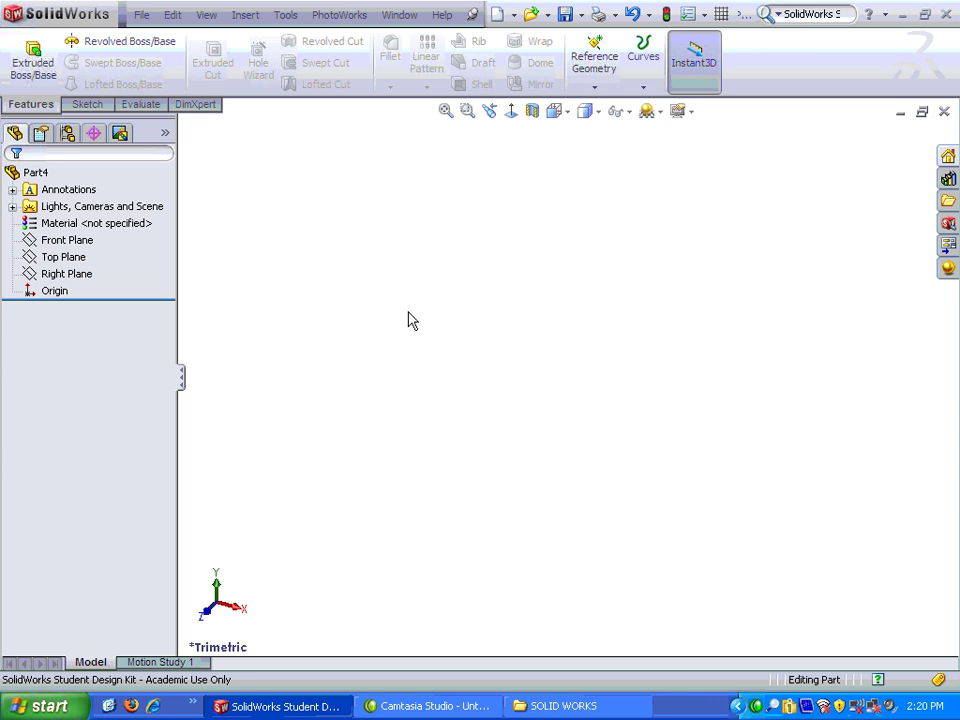
Step: Select the Right Plane and start Sketch1 on it
click(63, 275)
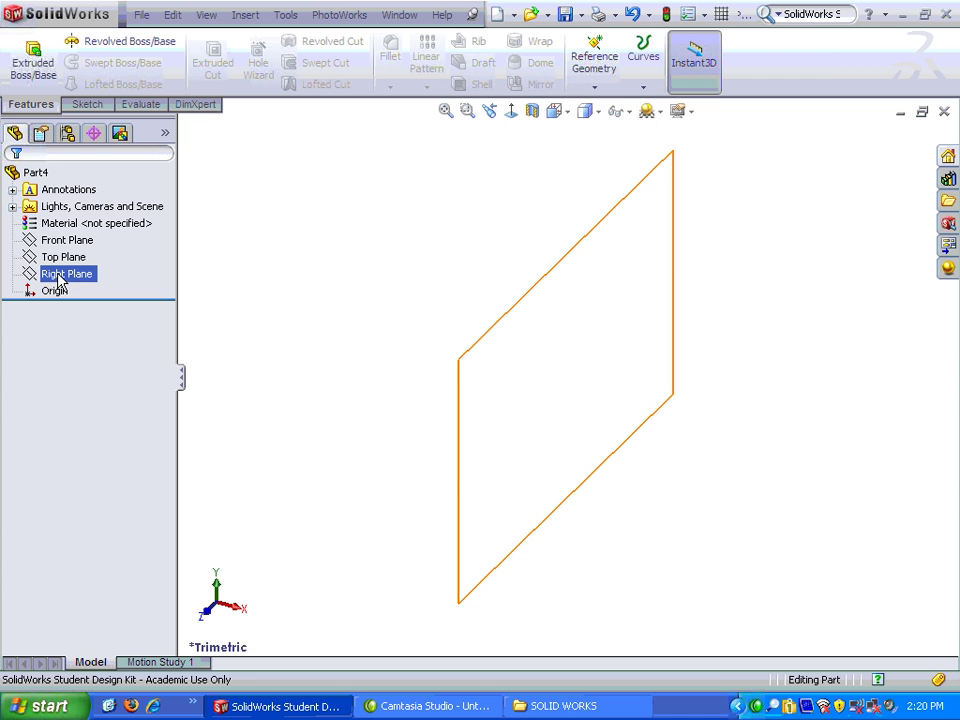
click(58, 280)
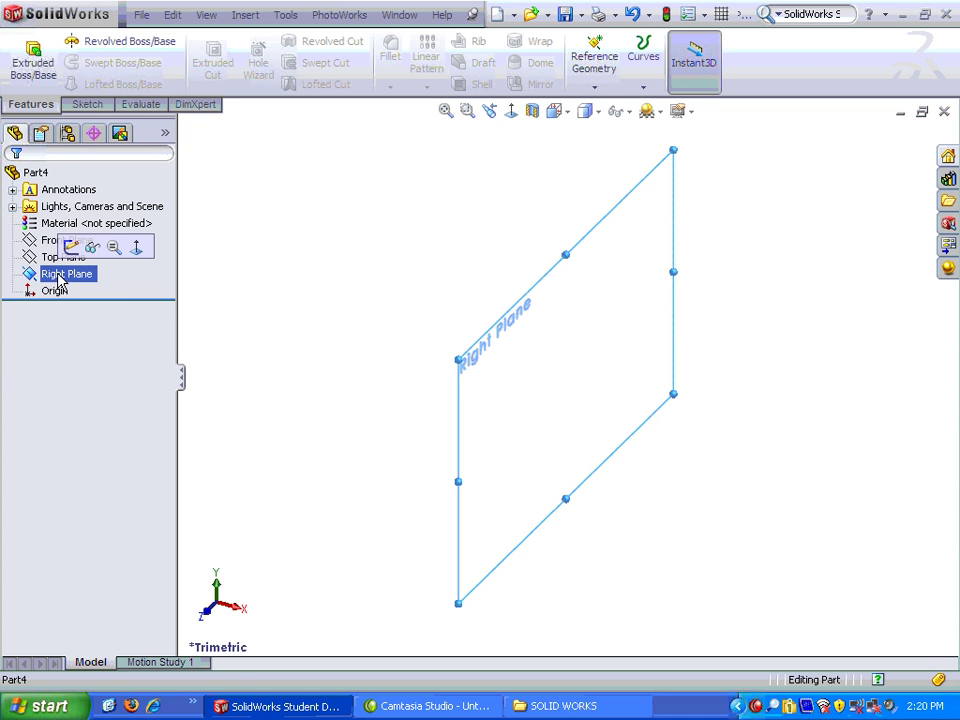
click(71, 248)
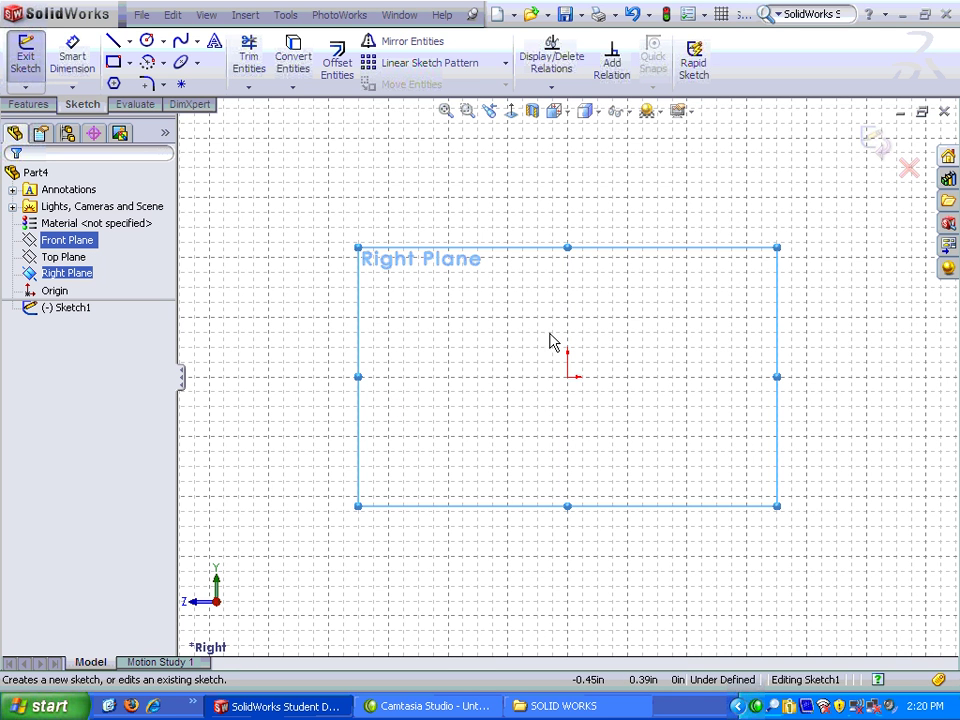
Step: Draw a circle centred on the origin with a radius of about 1.4 in
right_click(613, 353)
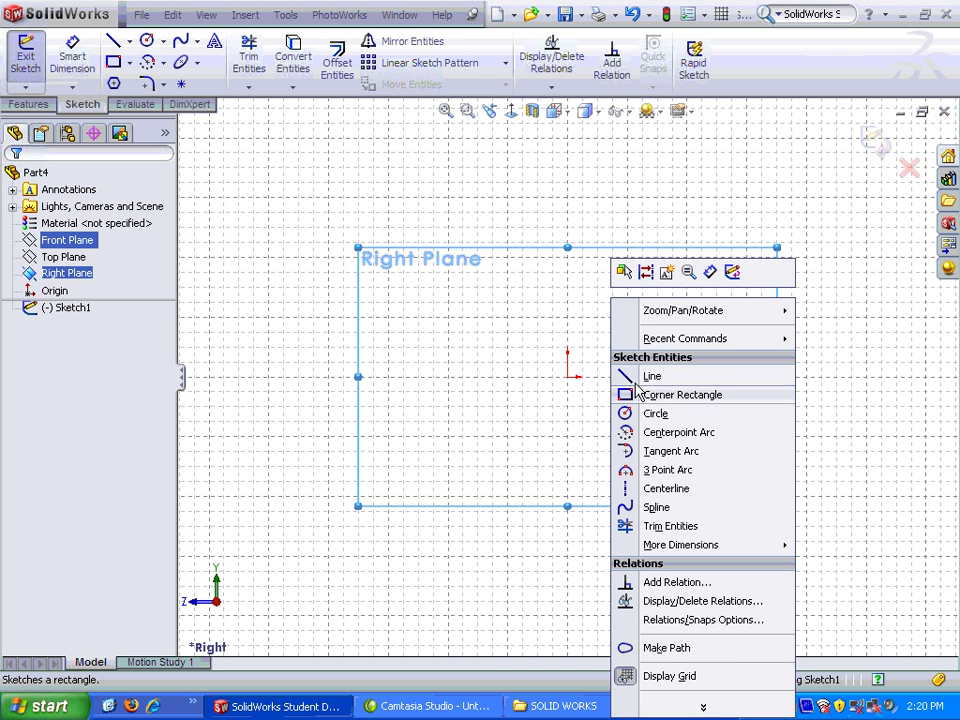
click(645, 415)
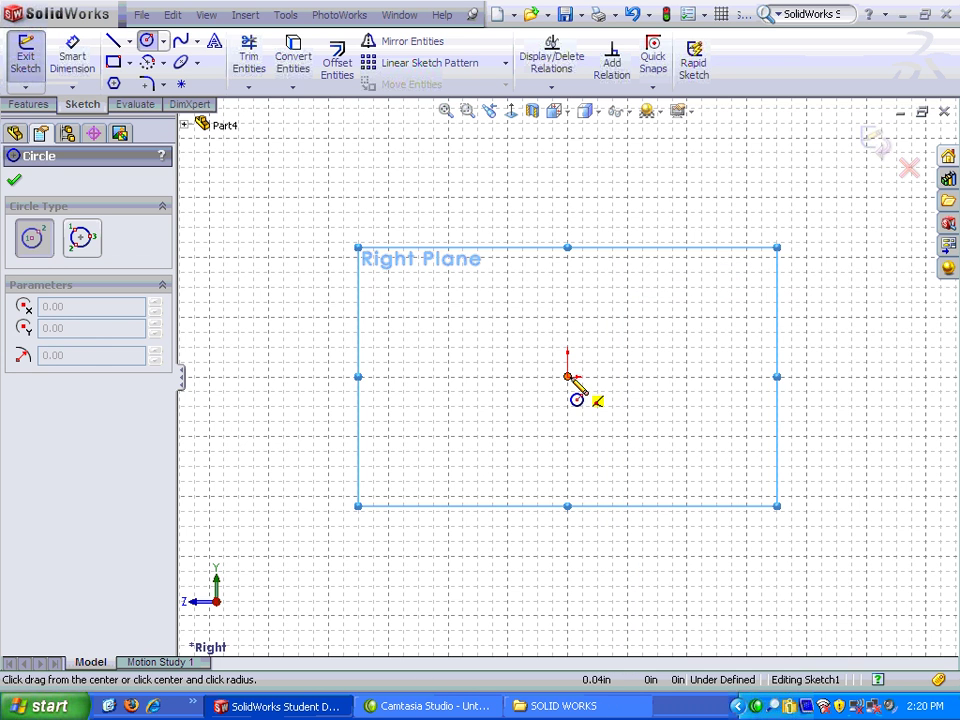
click(567, 376)
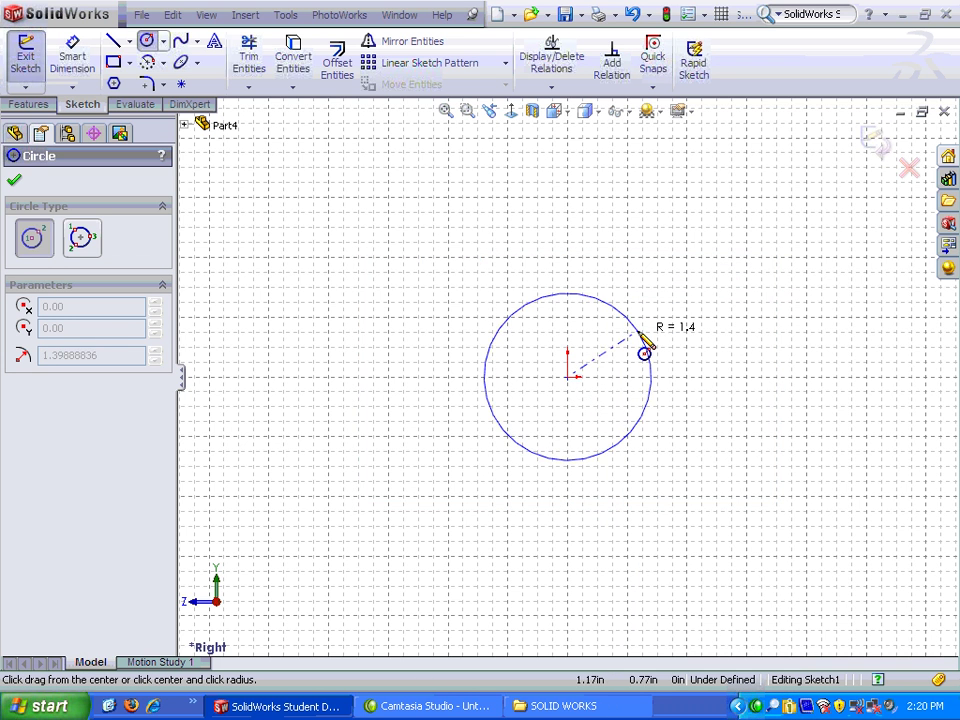
click(644, 353)
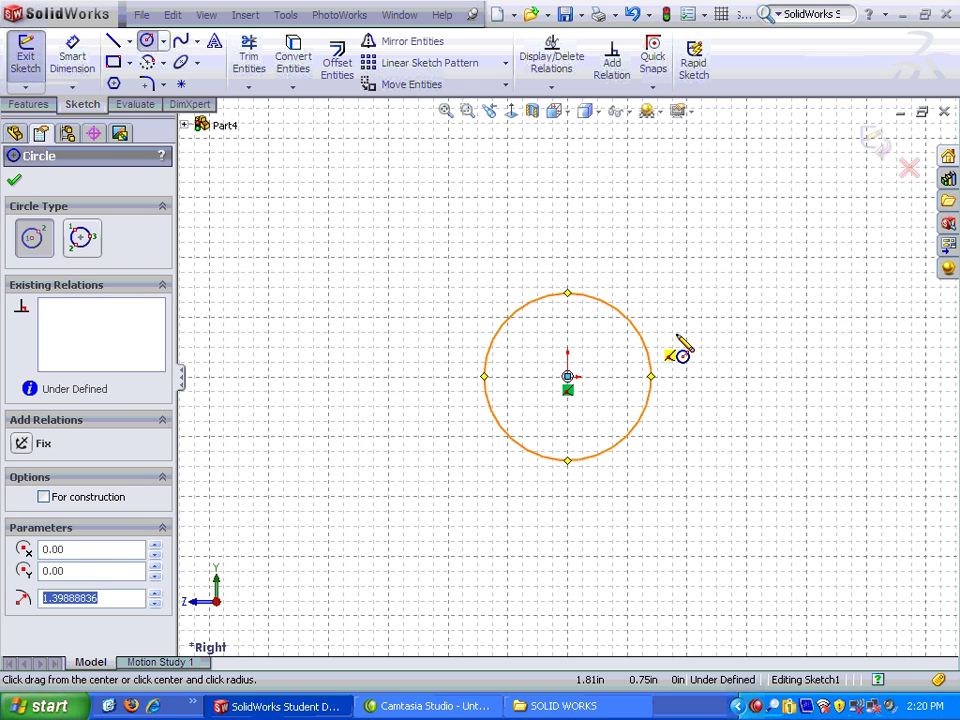
right_click(684, 297)
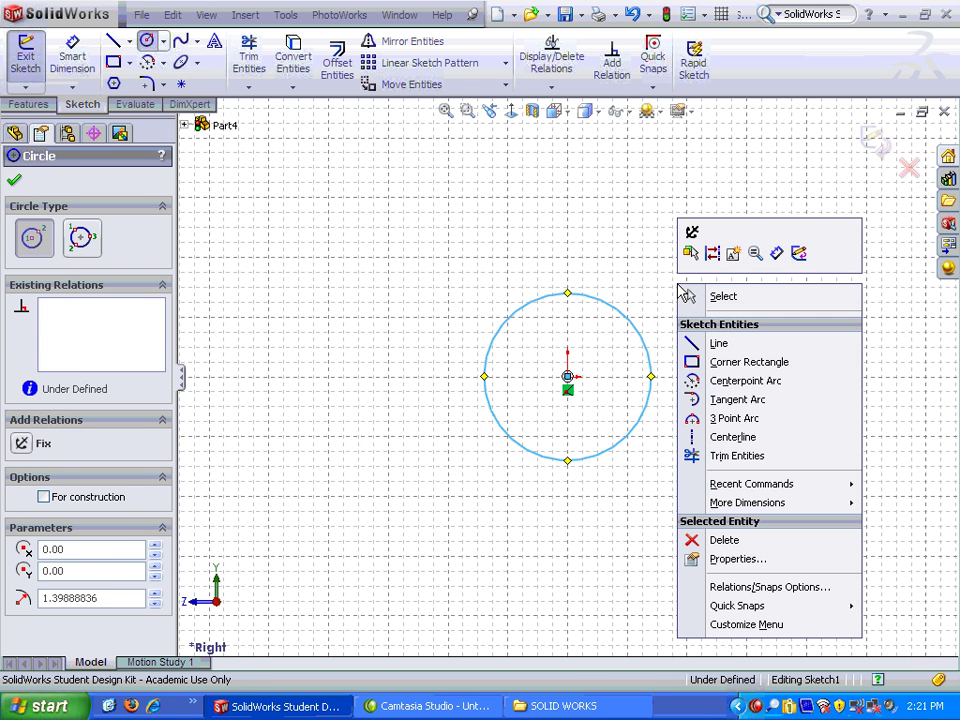
Step: Give the circle a 1 in diameter dimension so Sketch1 is fully defined
click(778, 253)
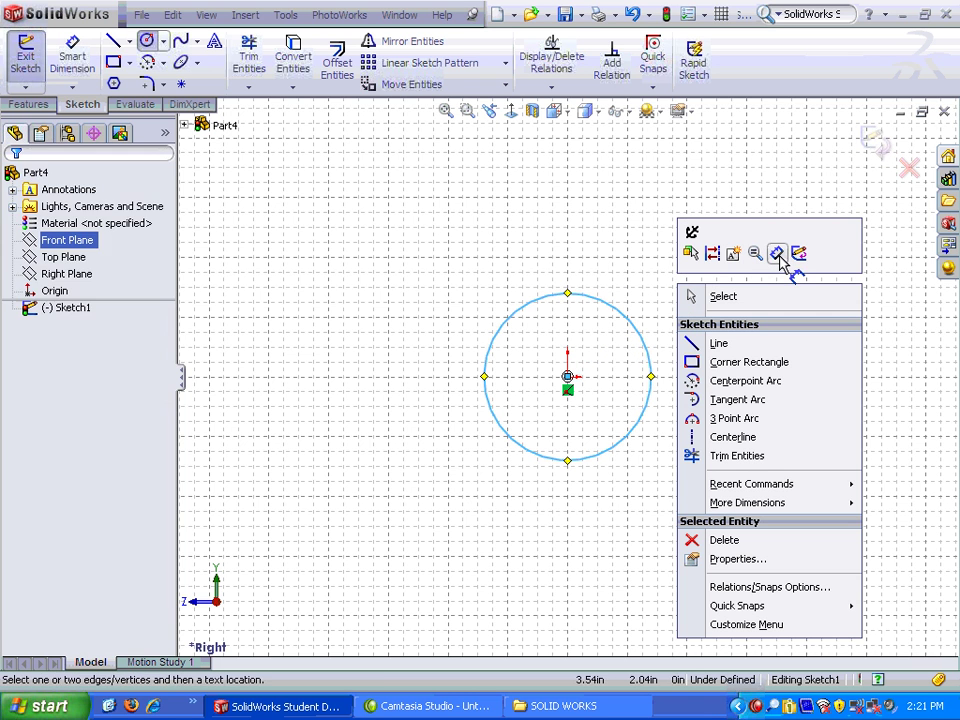
click(628, 322)
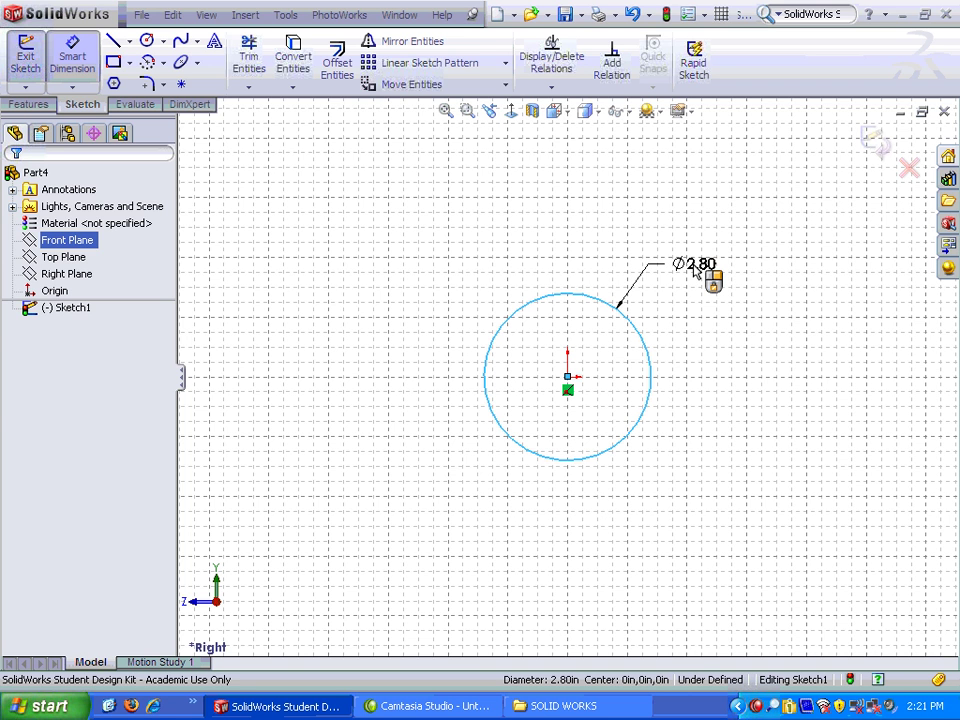
click(694, 271)
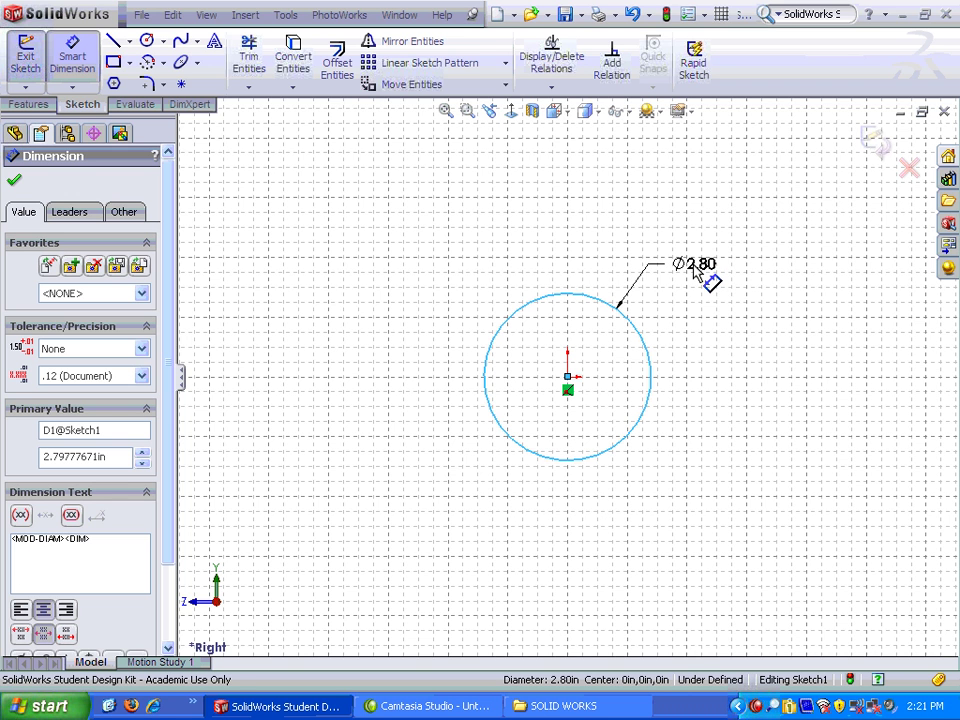
text(1)
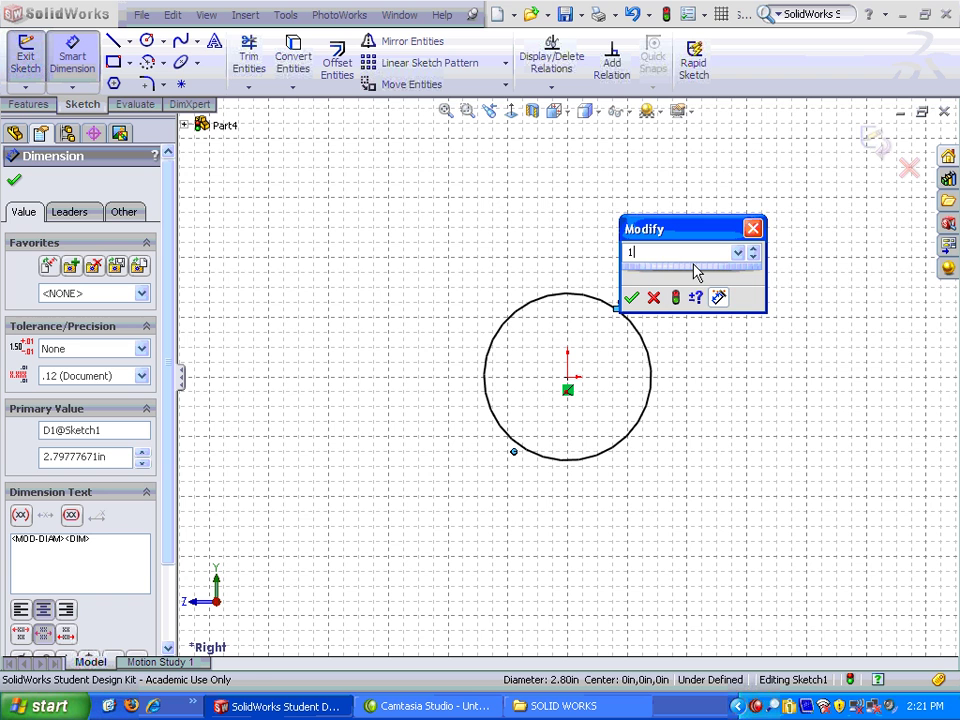
key(Return)
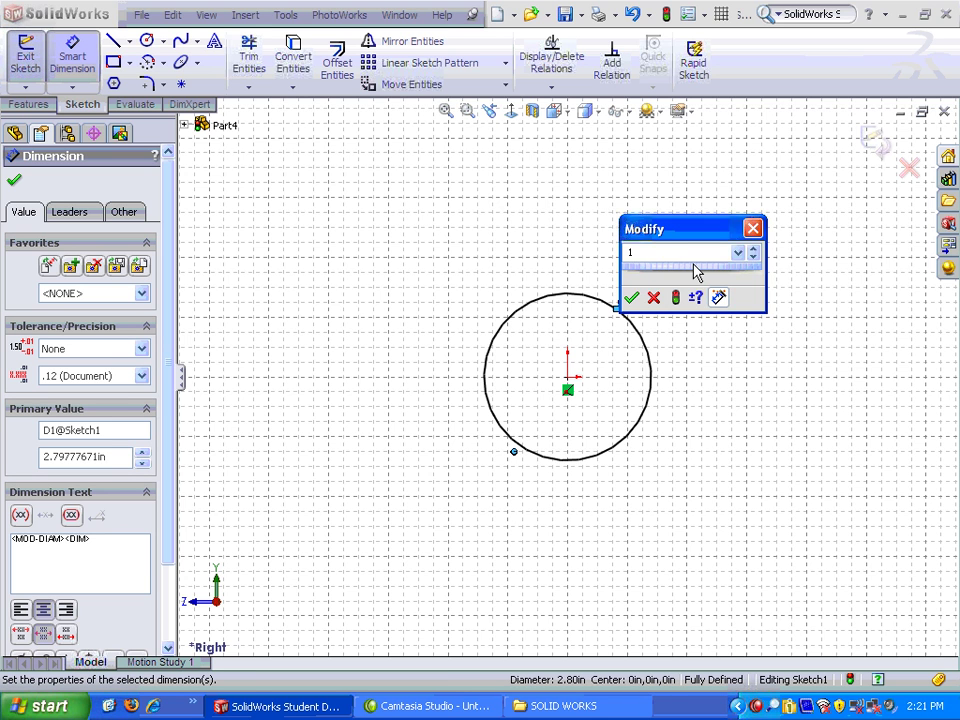
scroll(630, 385, down, 1)
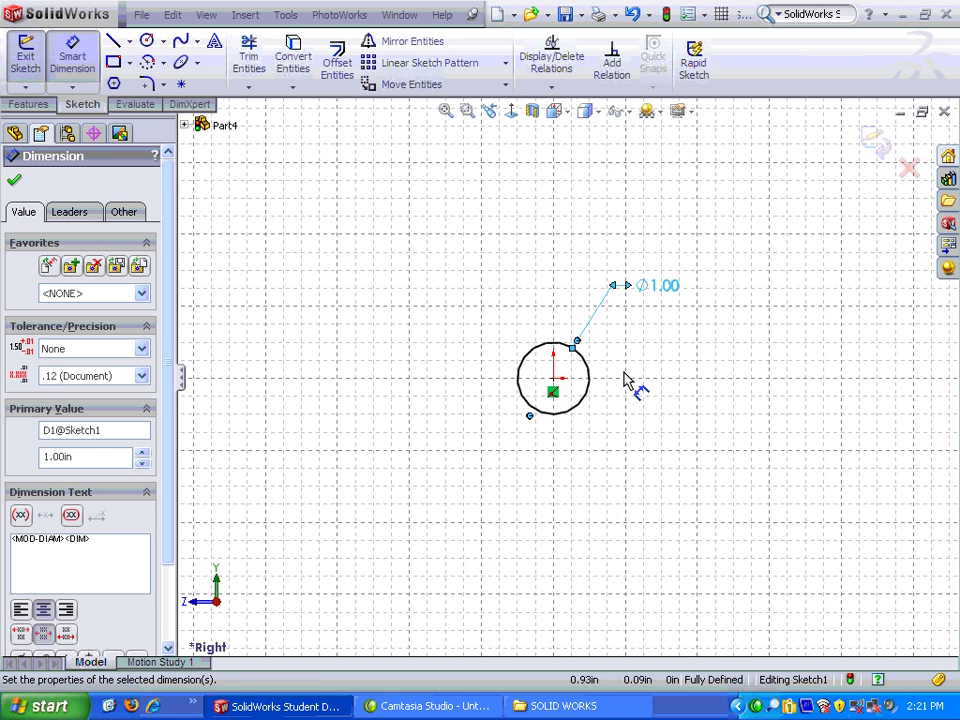
scroll(624, 380, down, 2)
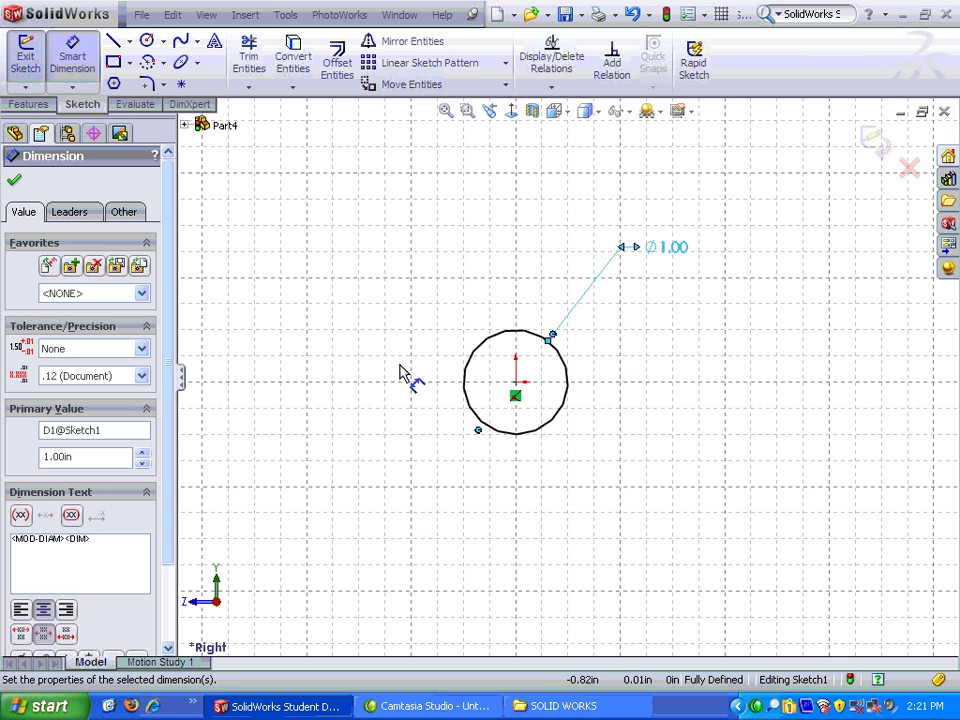
Step: Extrude the 1 in circle 1.5 in with a Mid Plane end condition
click(30, 105)
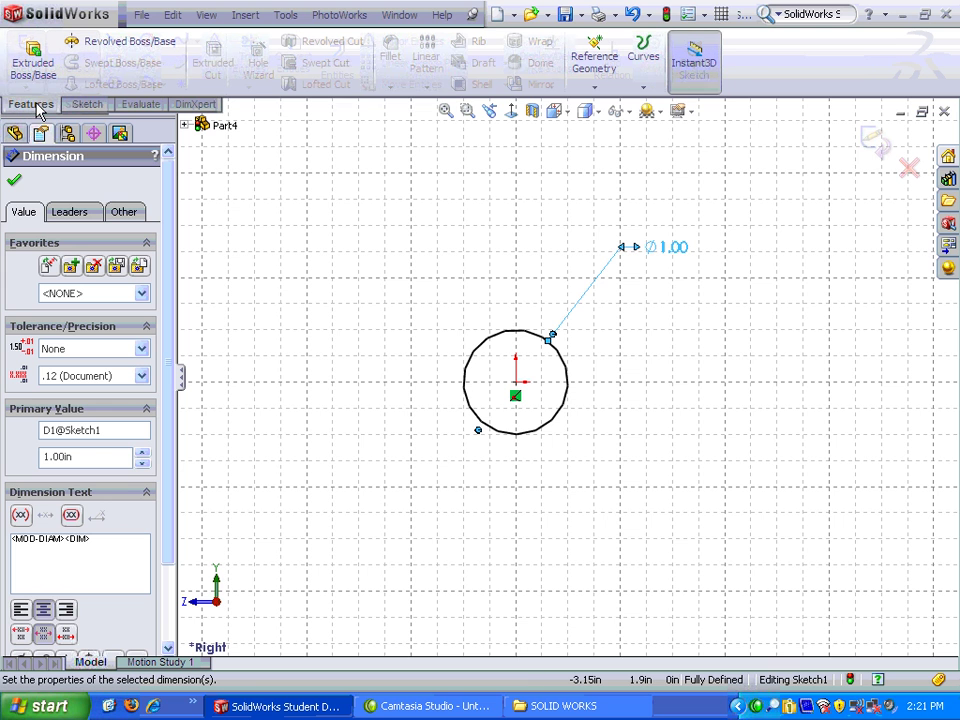
click(33, 58)
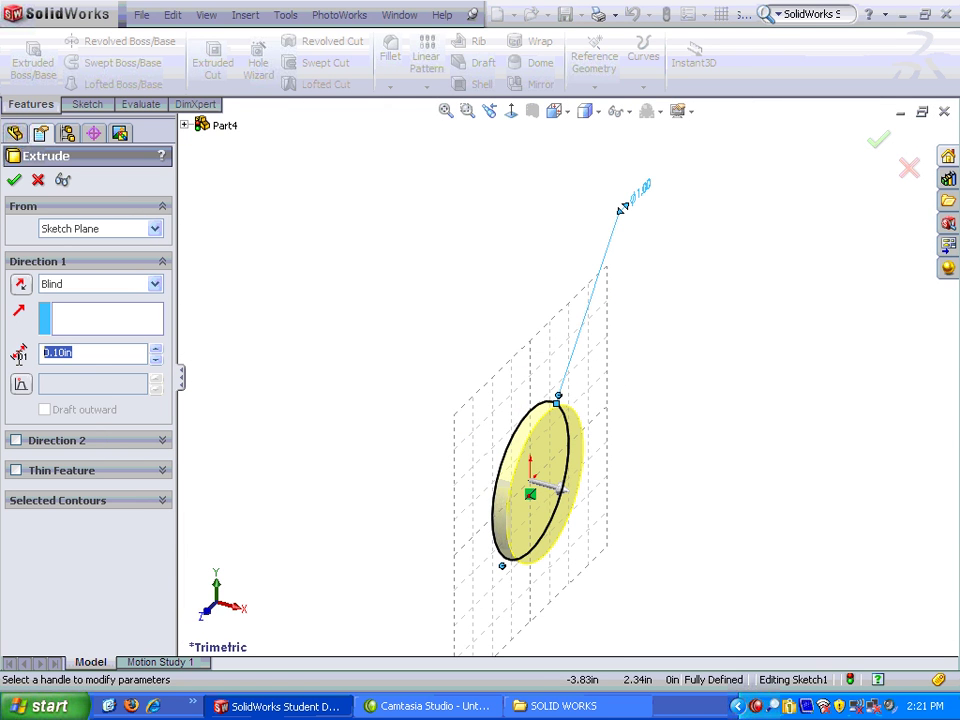
text(1)
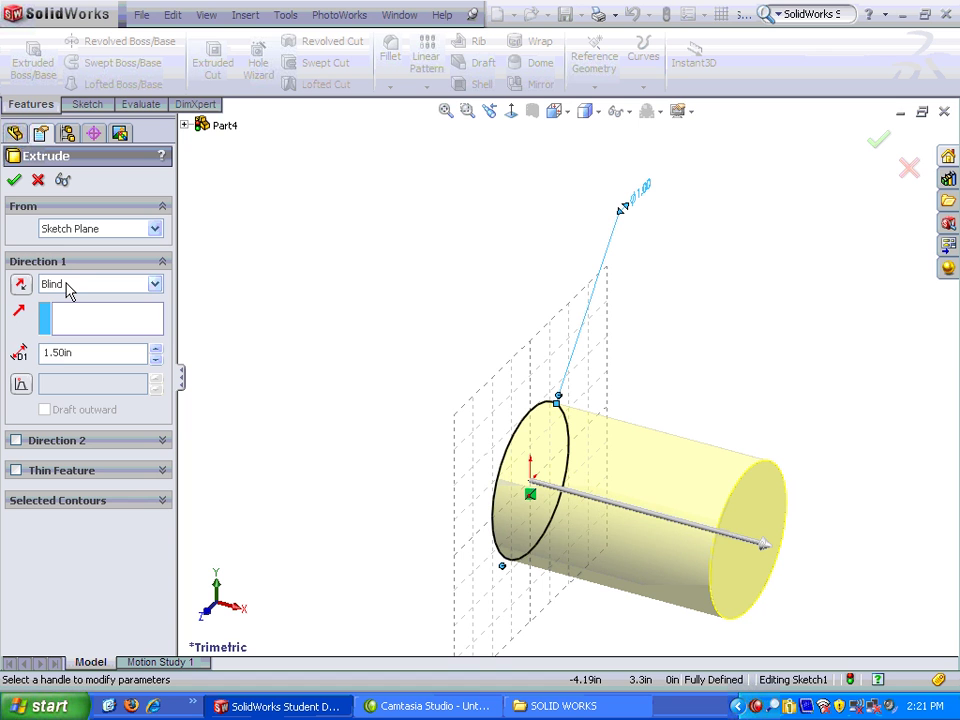
click(155, 285)
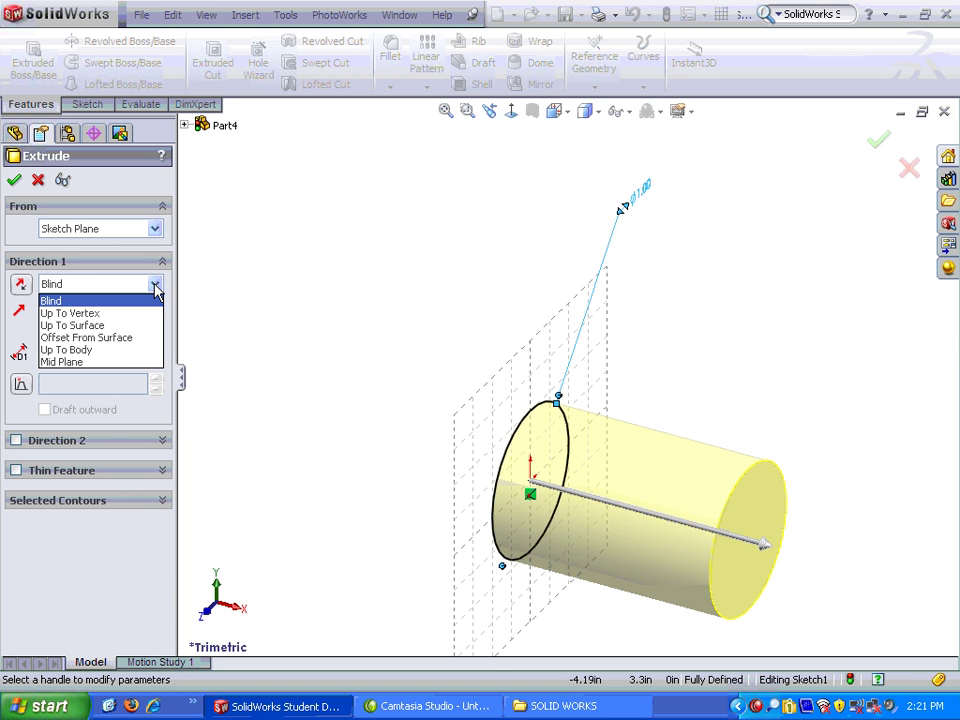
click(85, 363)
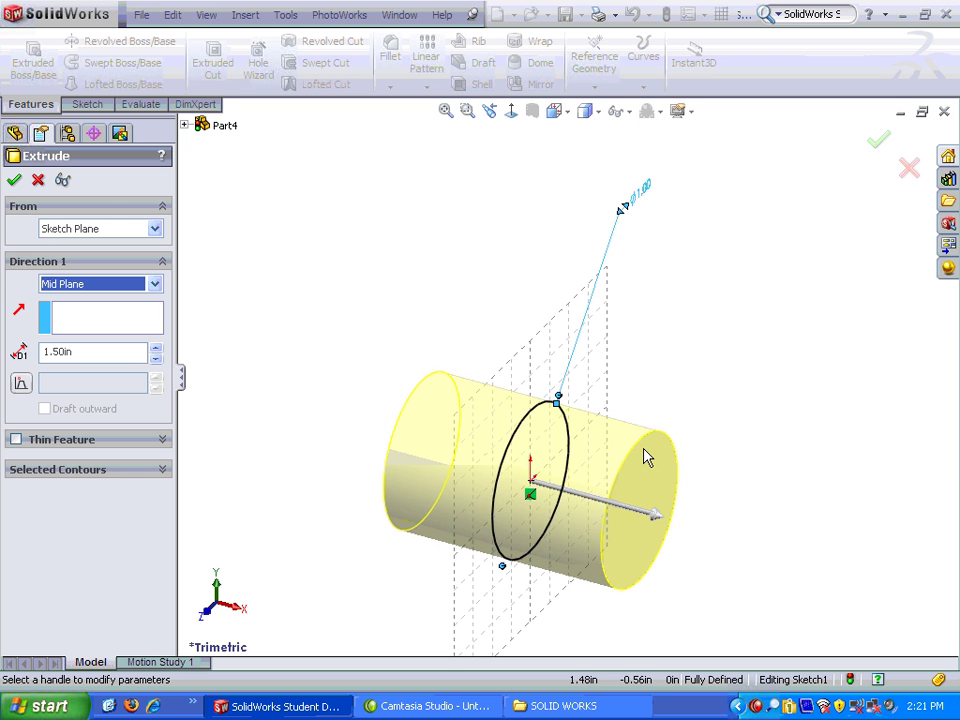
click(14, 180)
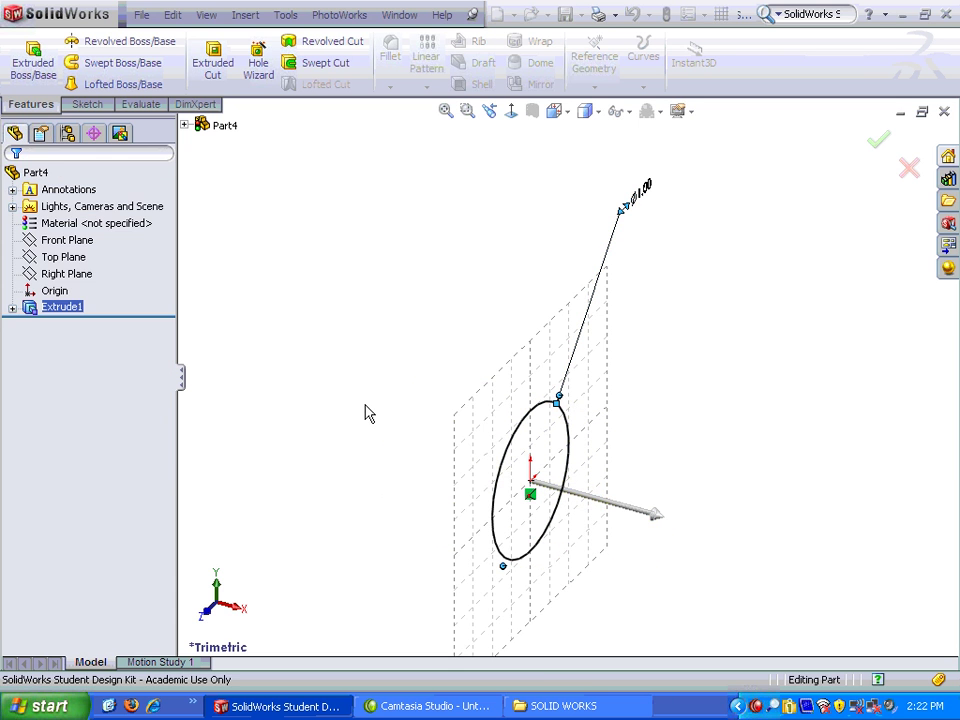
middle_drag(469, 536, 636, 493)
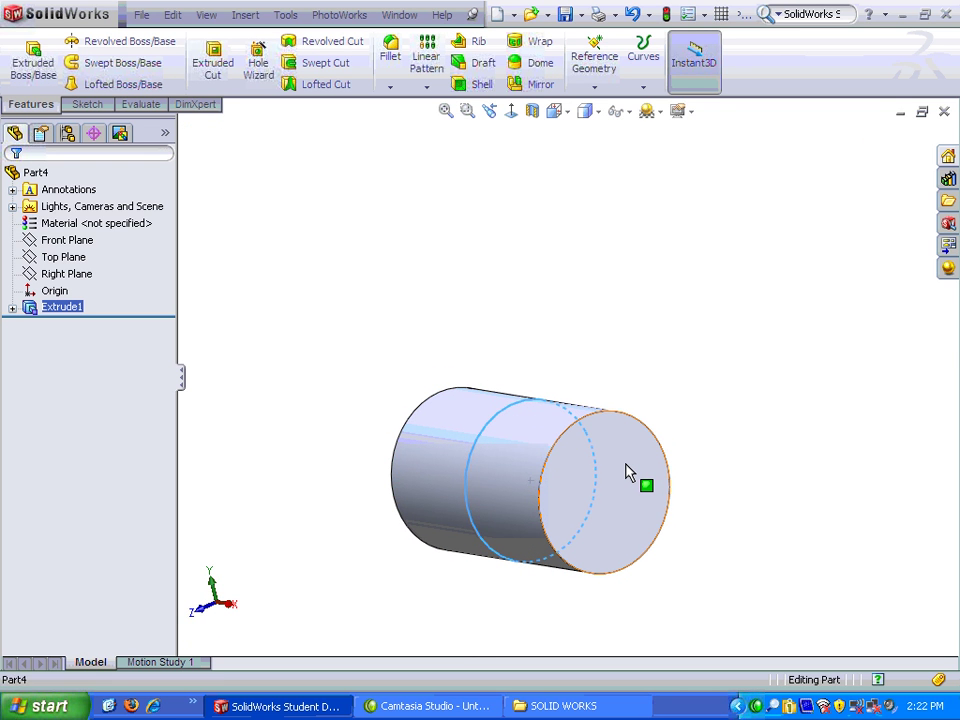
Step: Select the cylinder's end face and turn the view Normal To it
click(628, 474)
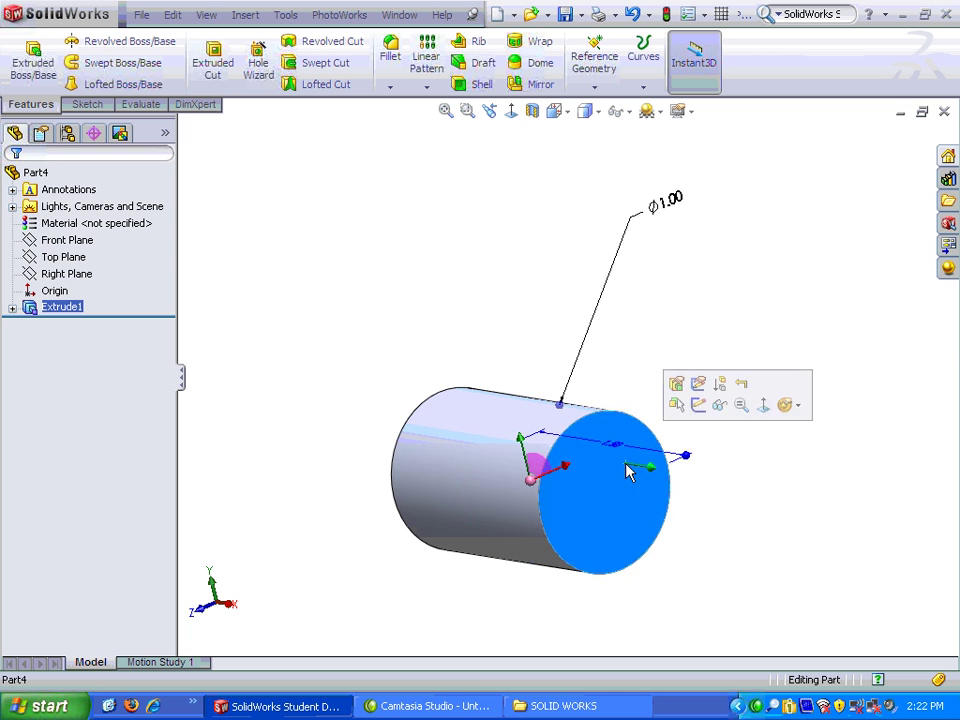
click(512, 111)
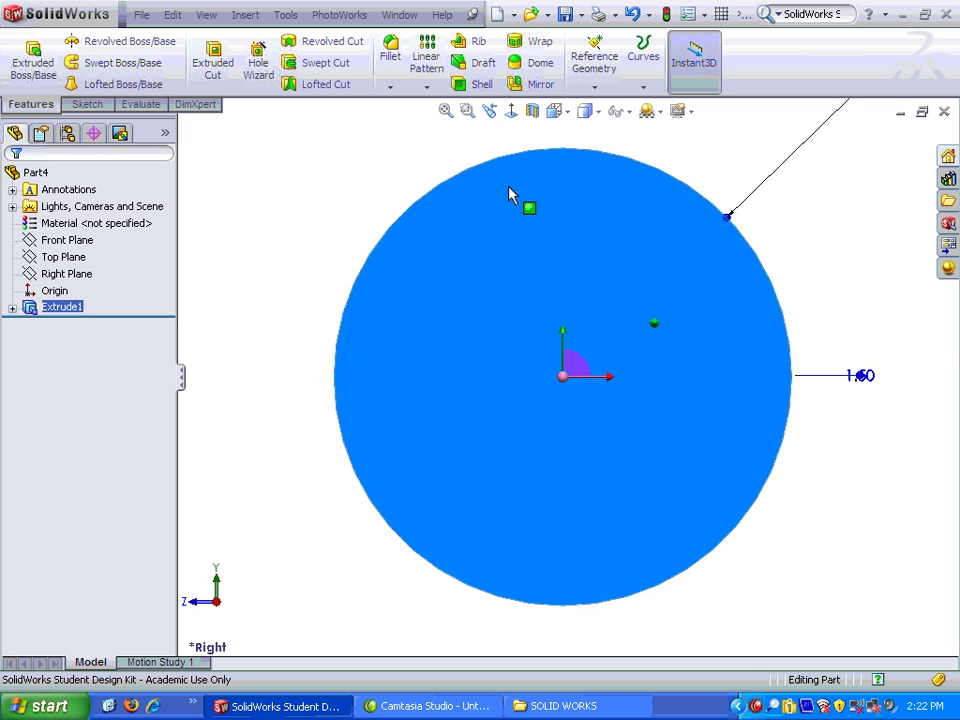
Step: Start a sketch on the cylinder's end face and draw a smaller circle
right_click(600, 455)
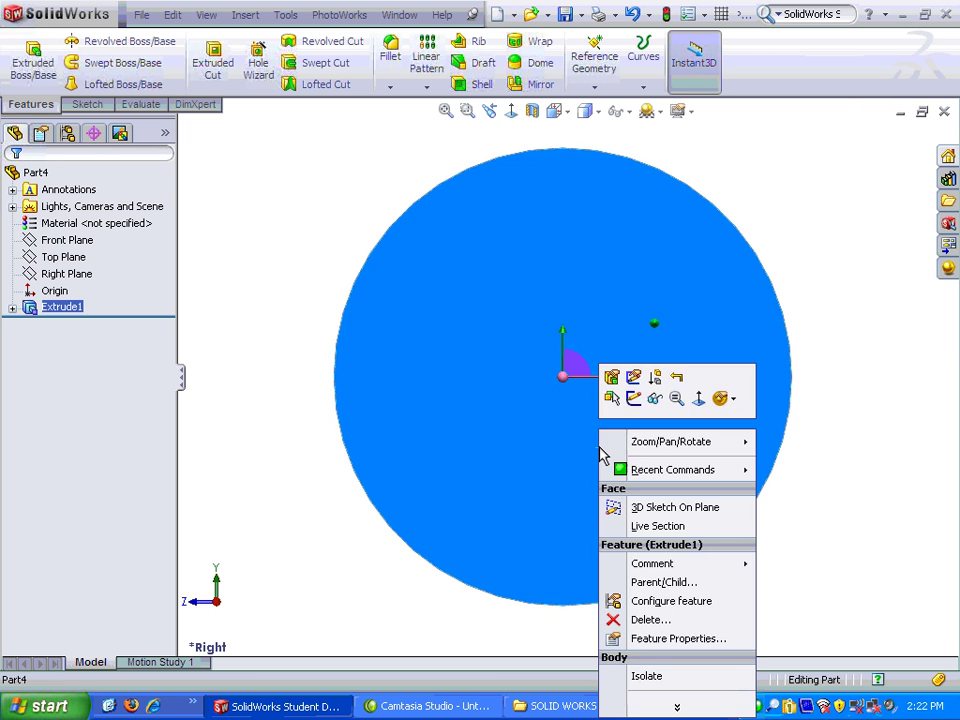
click(633, 399)
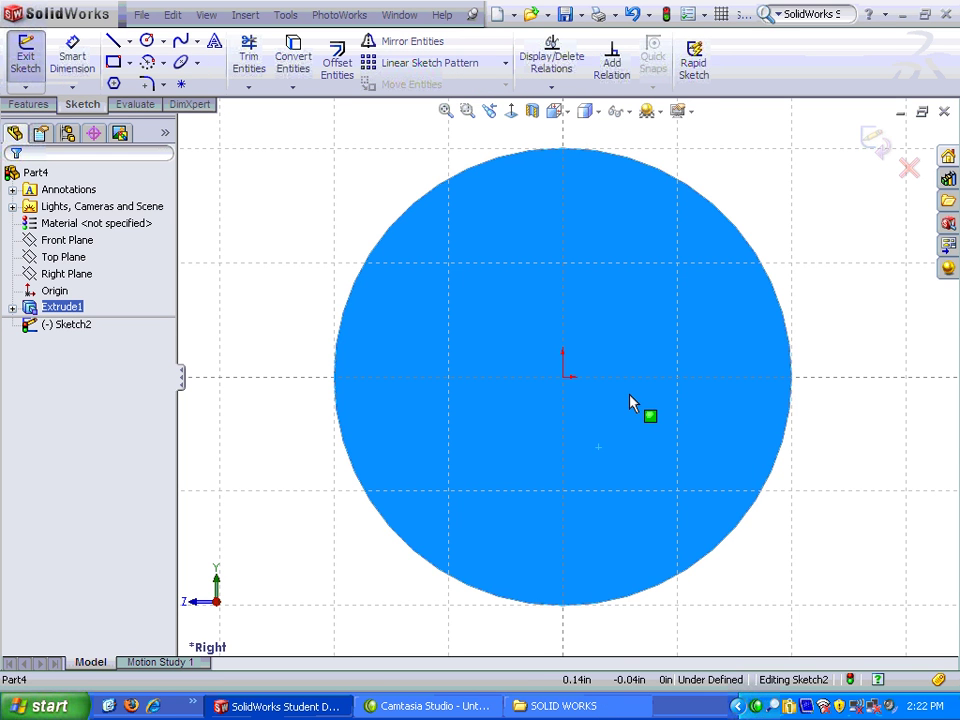
right_click(630, 401)
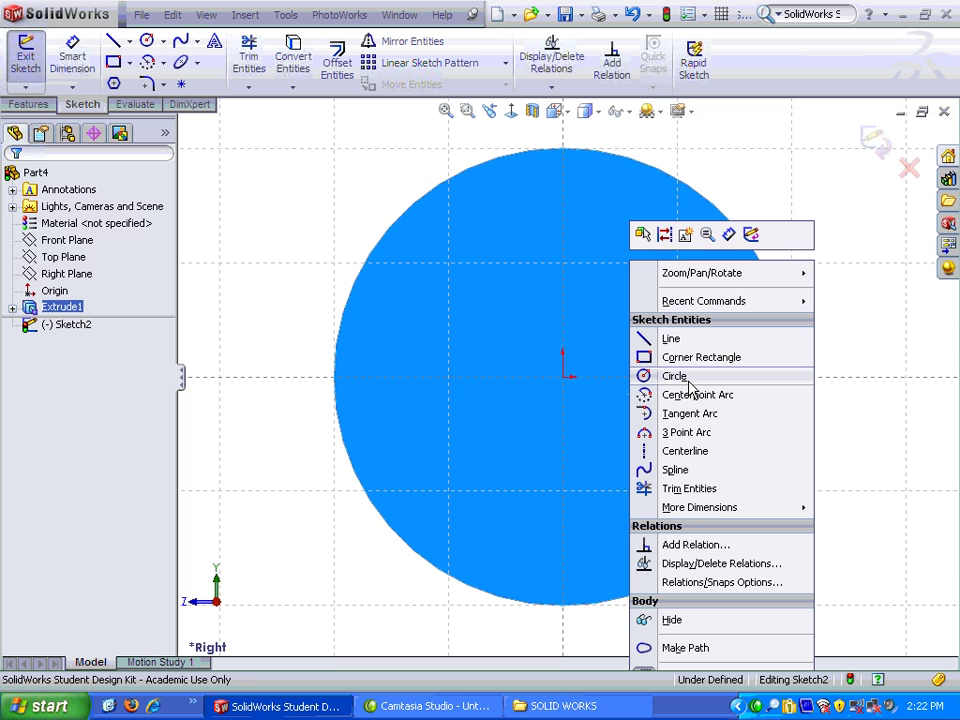
click(688, 385)
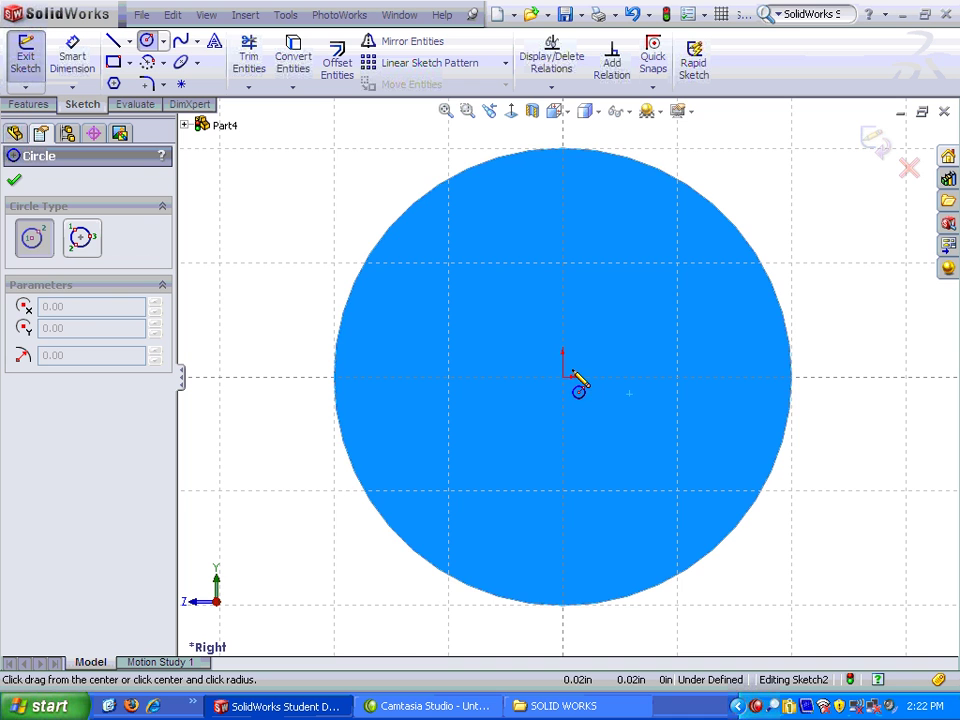
drag(633, 477, 714, 391)
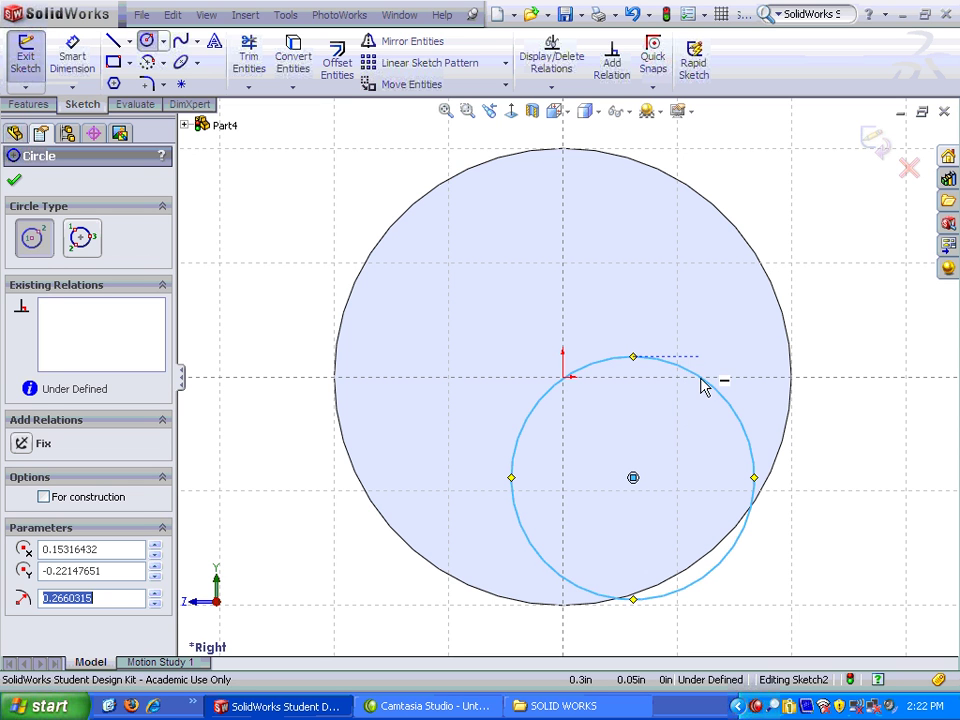
Step: Dimension the small circle's diameter to 0.75 in
right_click(716, 338)
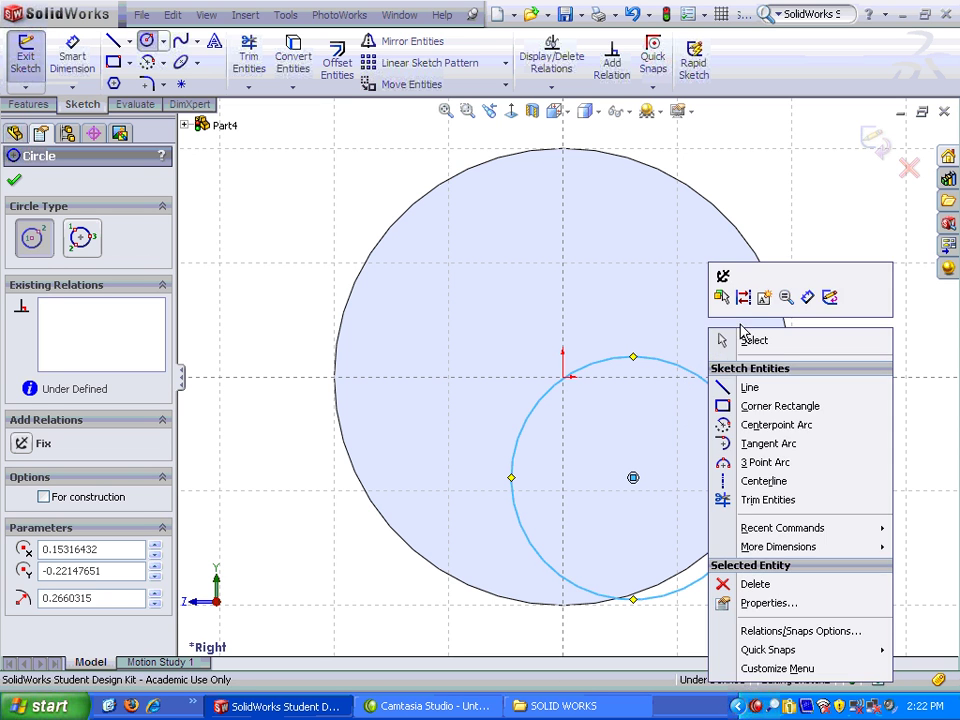
click(808, 297)
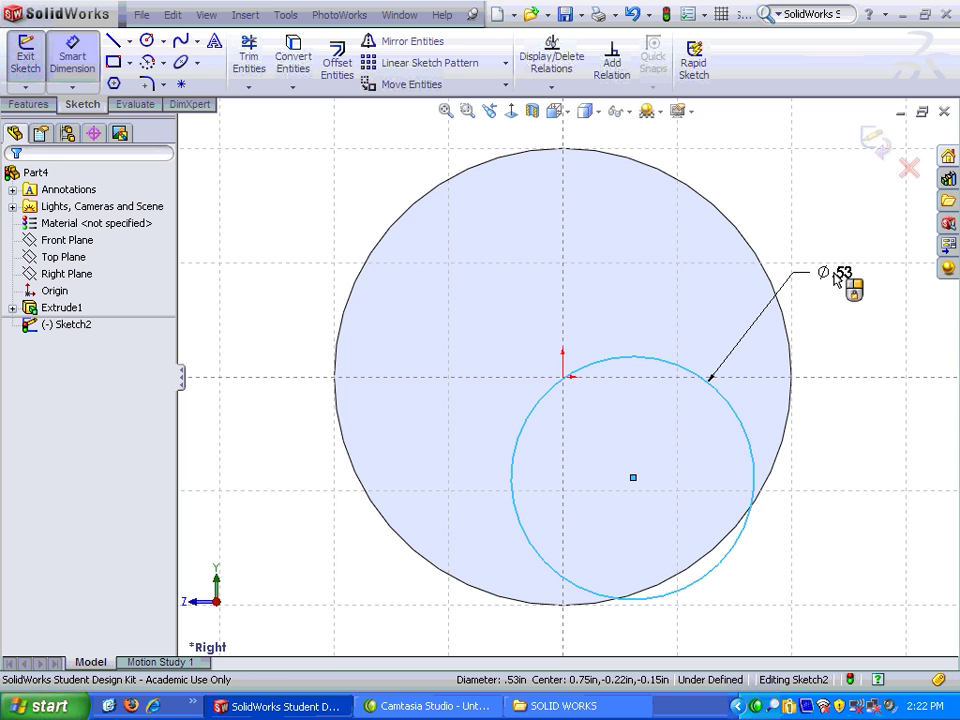
click(836, 278)
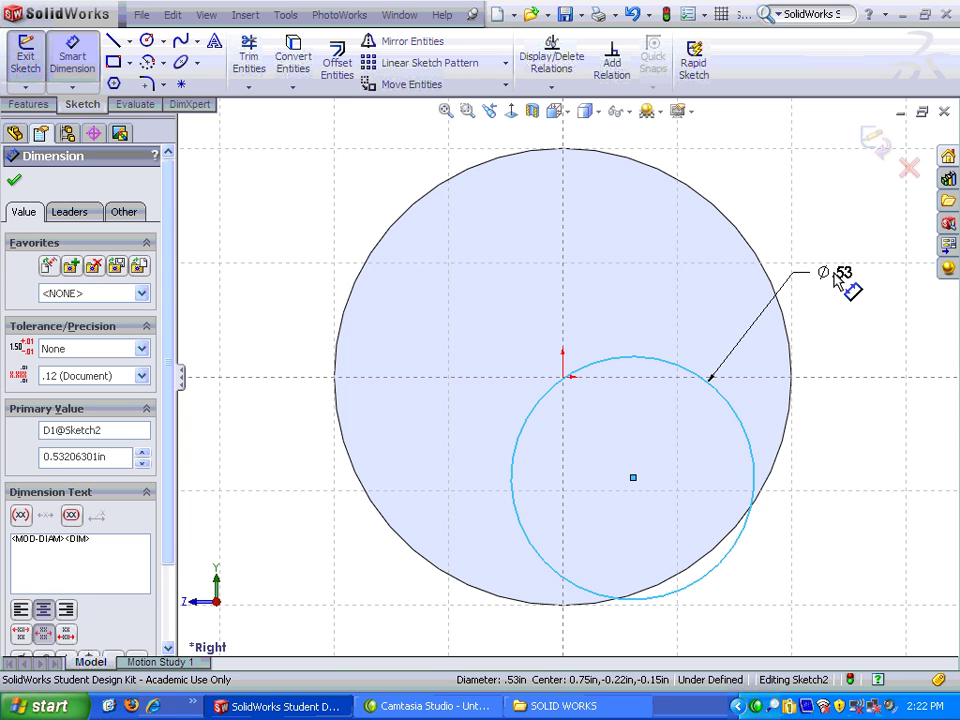
click(836, 278)
text(.75)
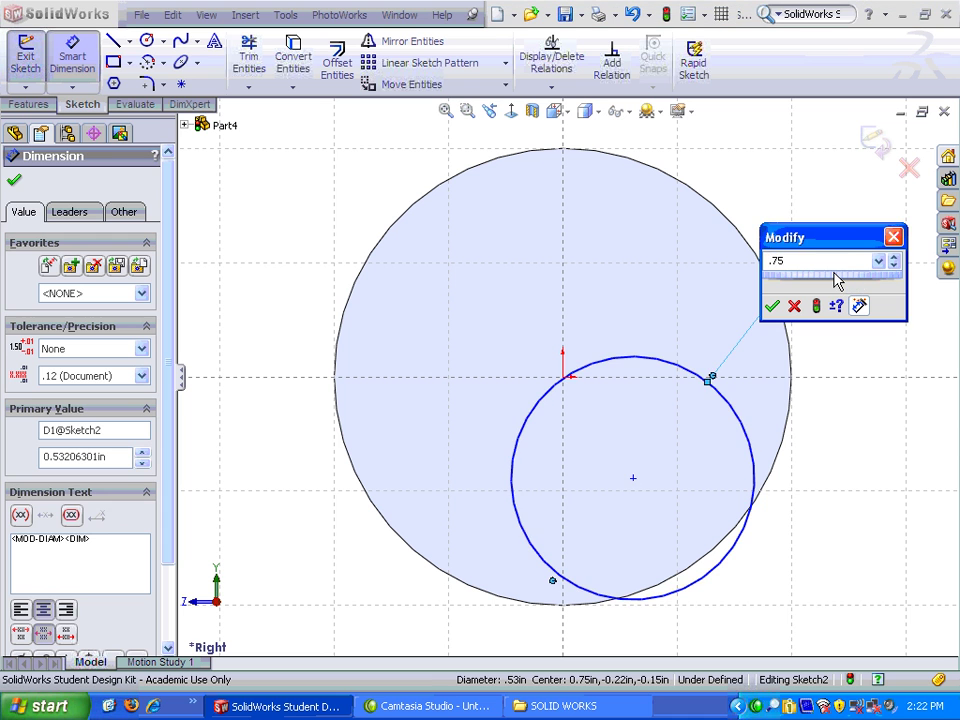
click(772, 306)
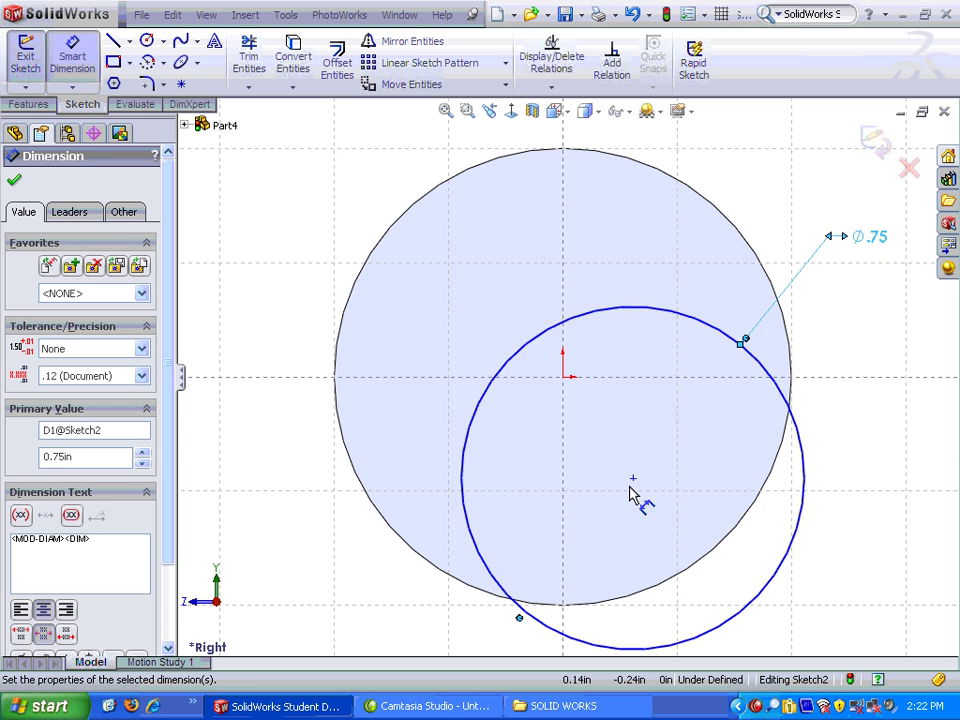
key(Escape)
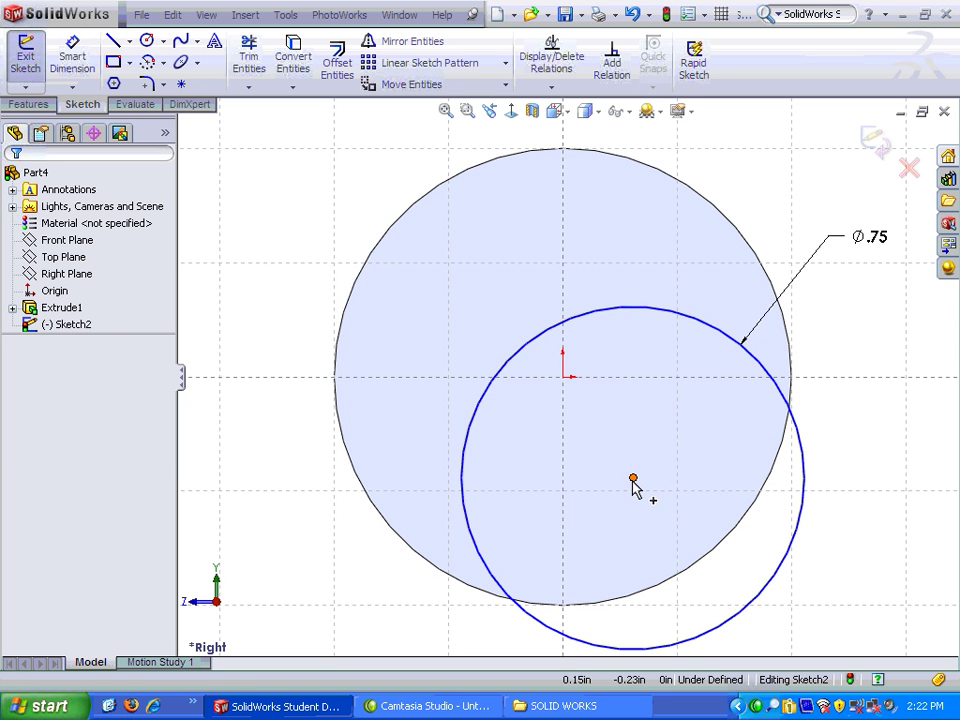
Step: Add a Concentric relation between the 0.75 in circle and the cylinder's outer end edge
drag(633, 479, 487, 329)
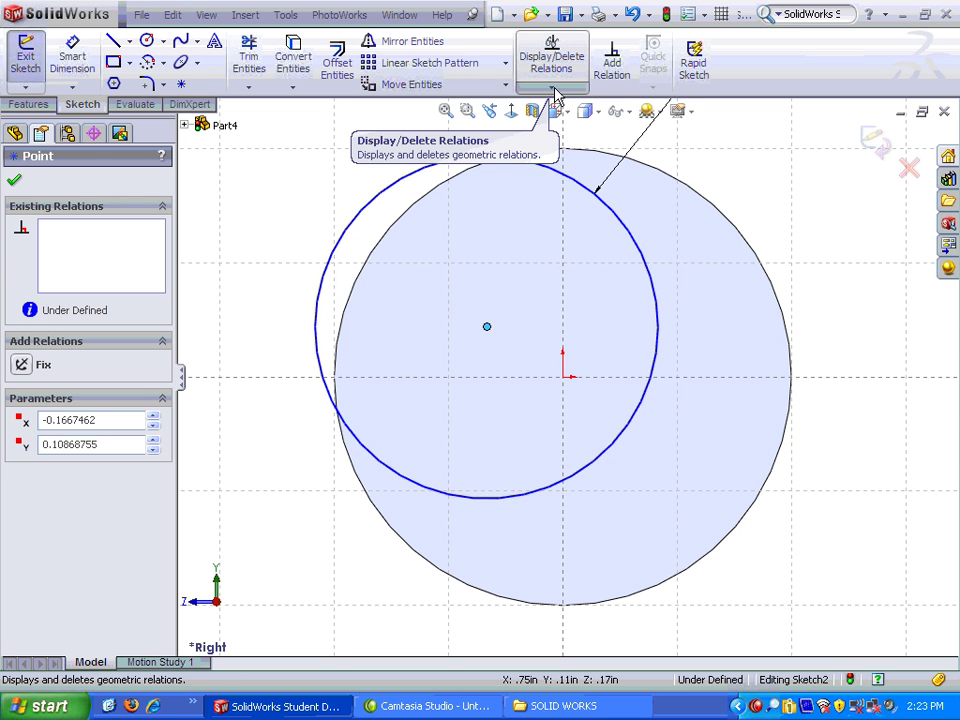
click(550, 90)
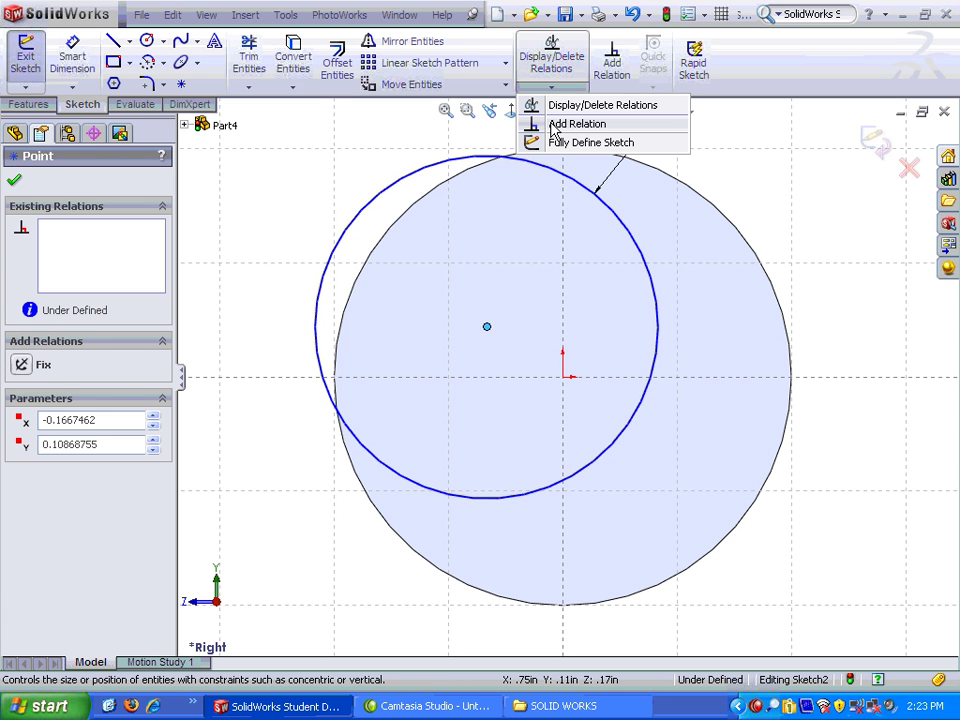
click(551, 125)
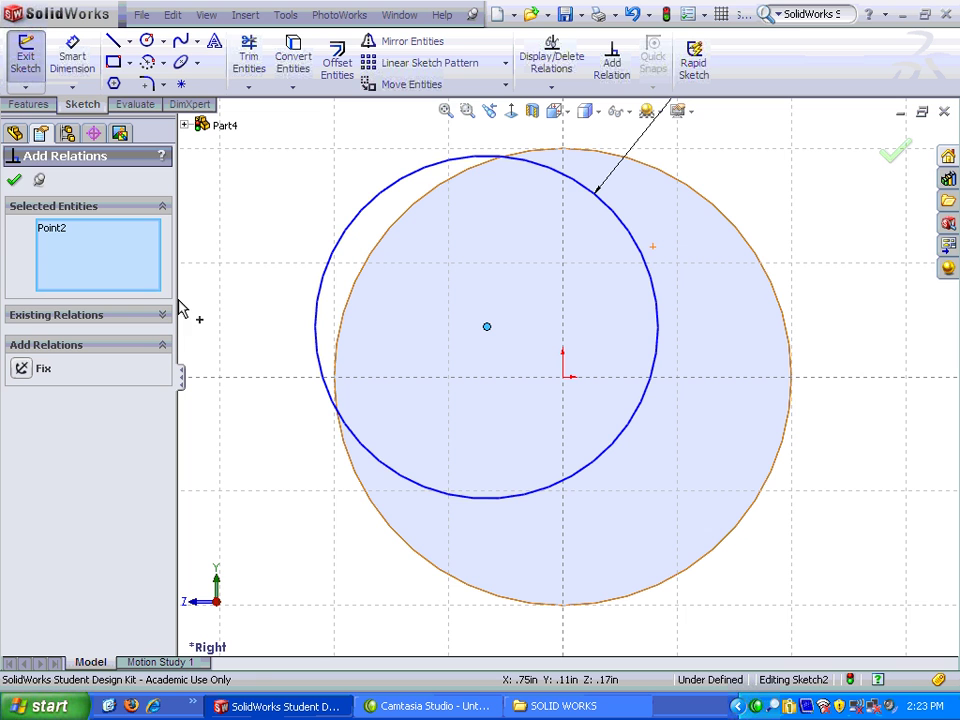
click(52, 232)
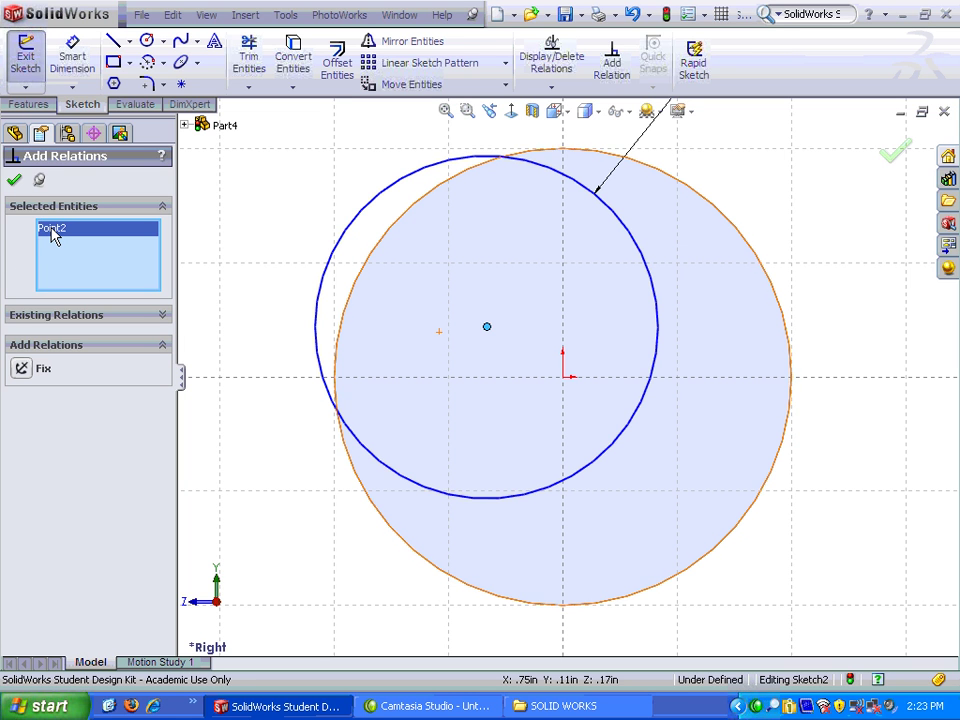
key(Delete)
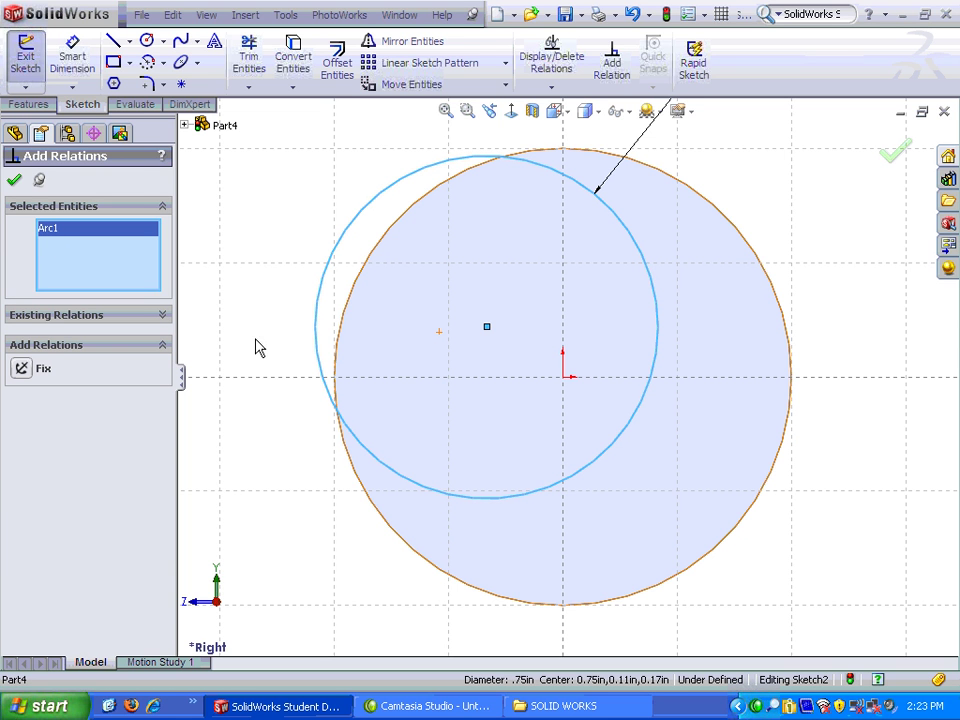
click(362, 490)
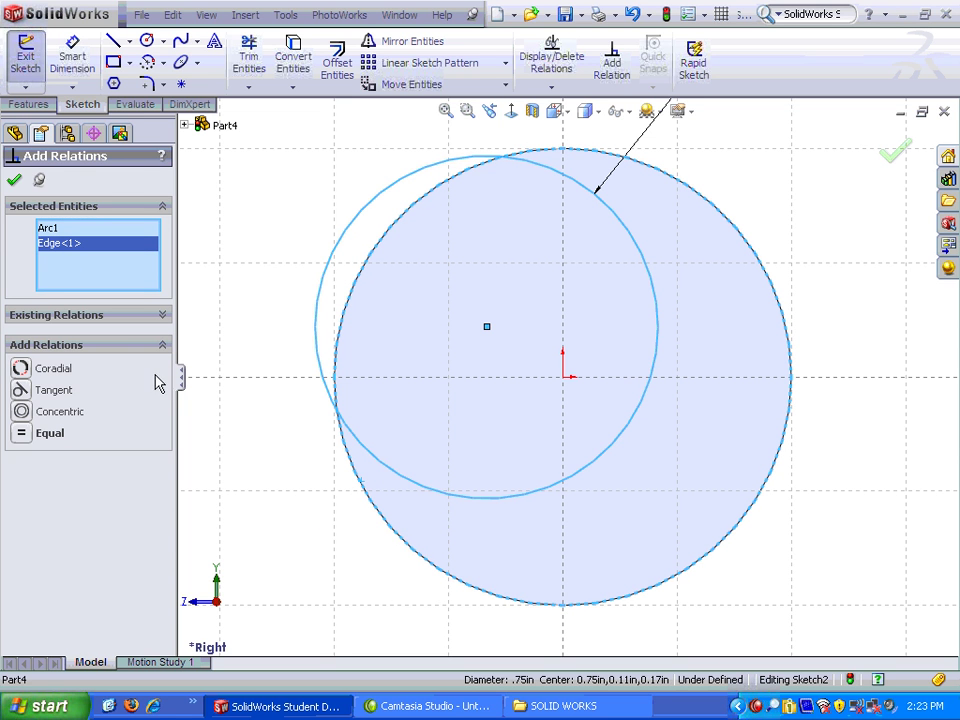
click(22, 413)
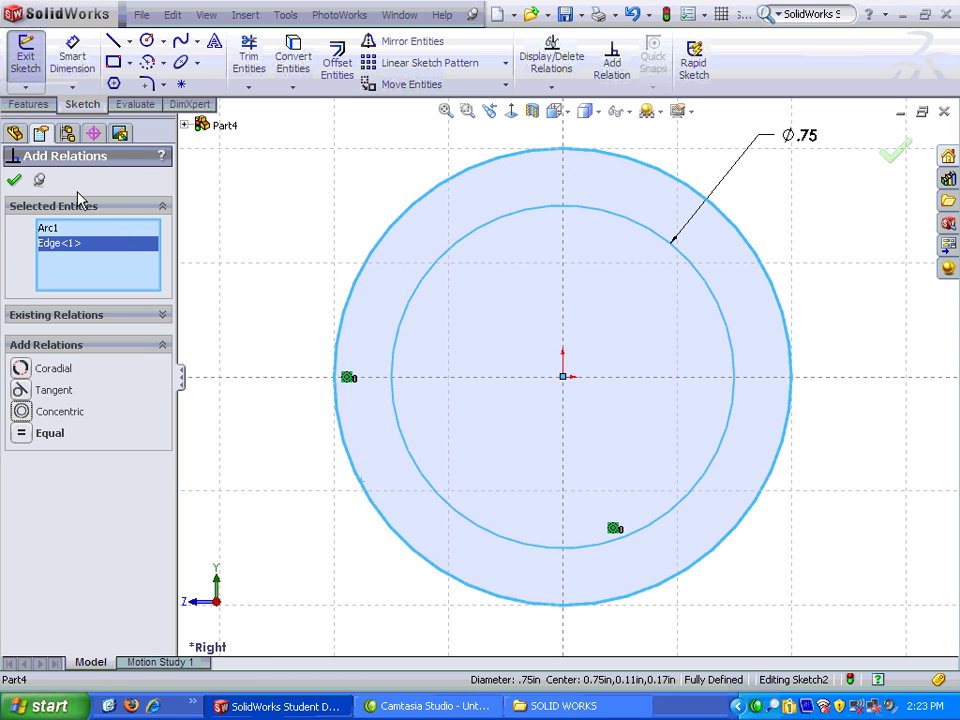
click(13, 182)
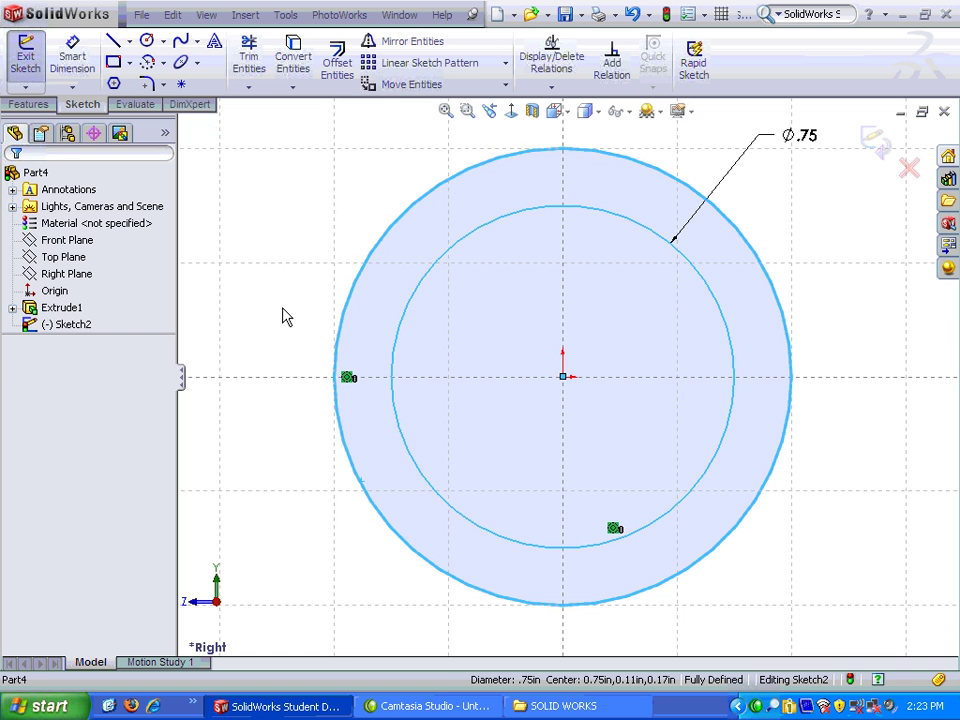
middle_drag(281, 300, 339, 315)
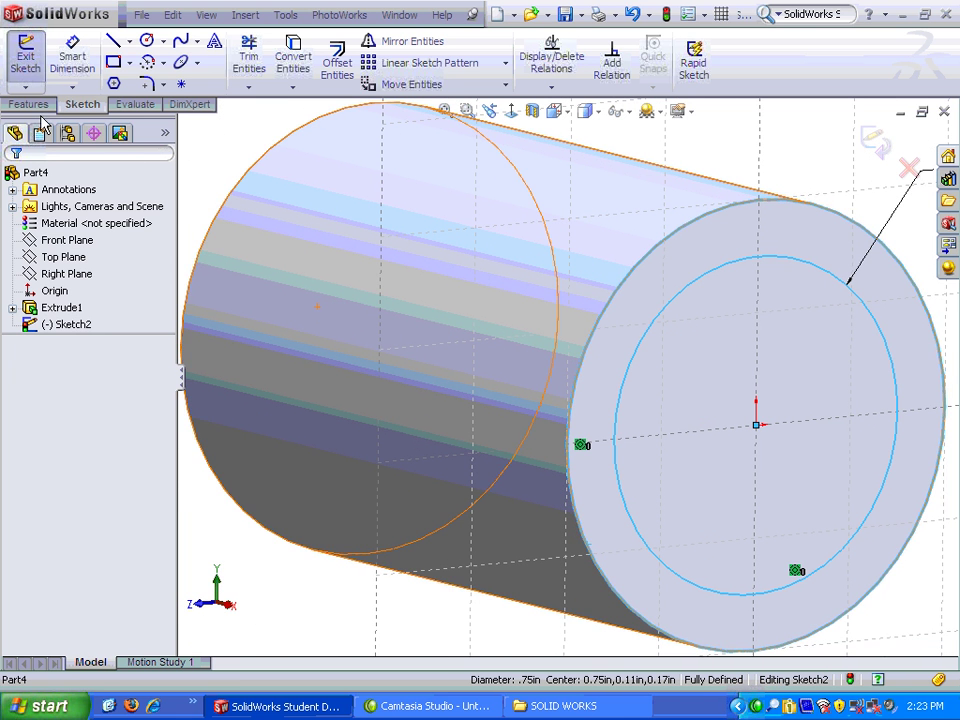
Step: Extrude the 0.75 in circle Blind to a depth of 0.75 in
click(36, 104)
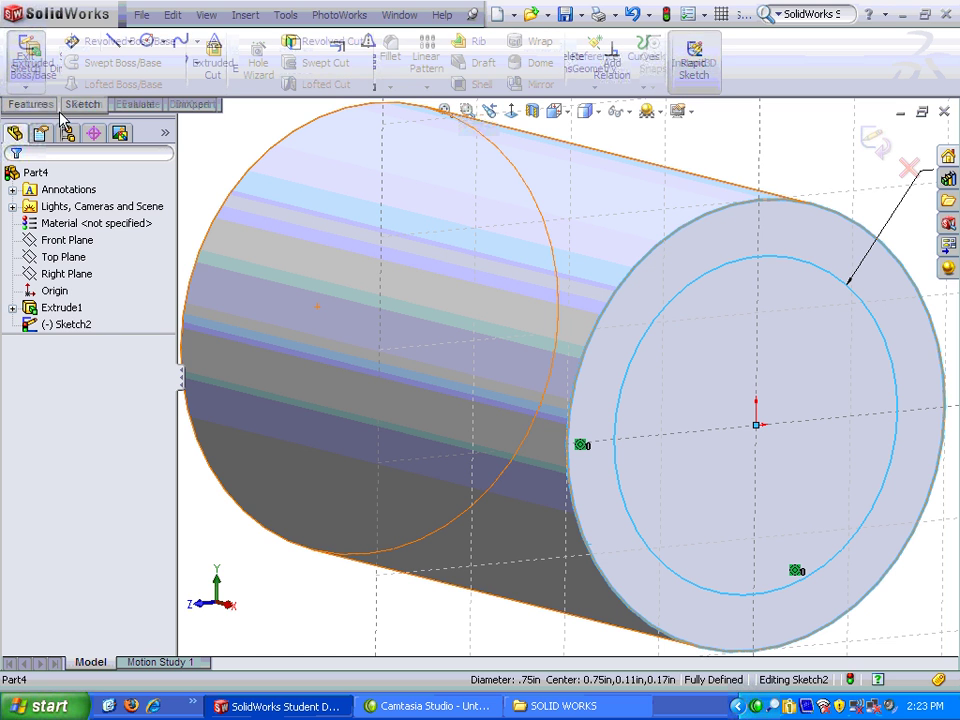
click(33, 67)
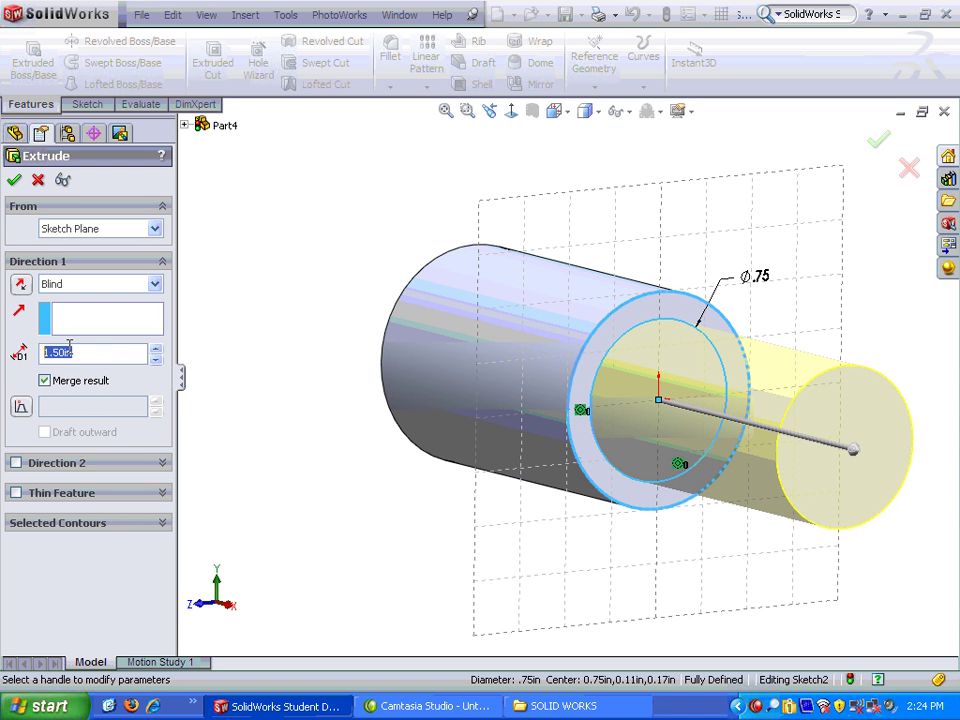
text(.75)
click(14, 180)
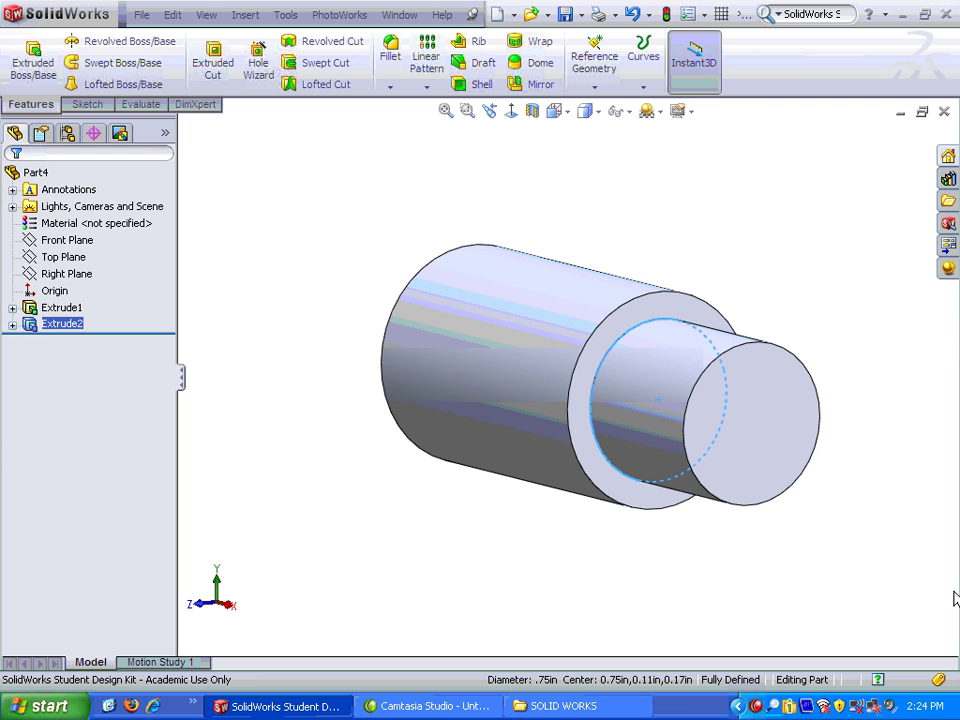
Step: Mirror the Extrude2 end boss about the Right Plane
middle_drag(594, 572, 367, 599)
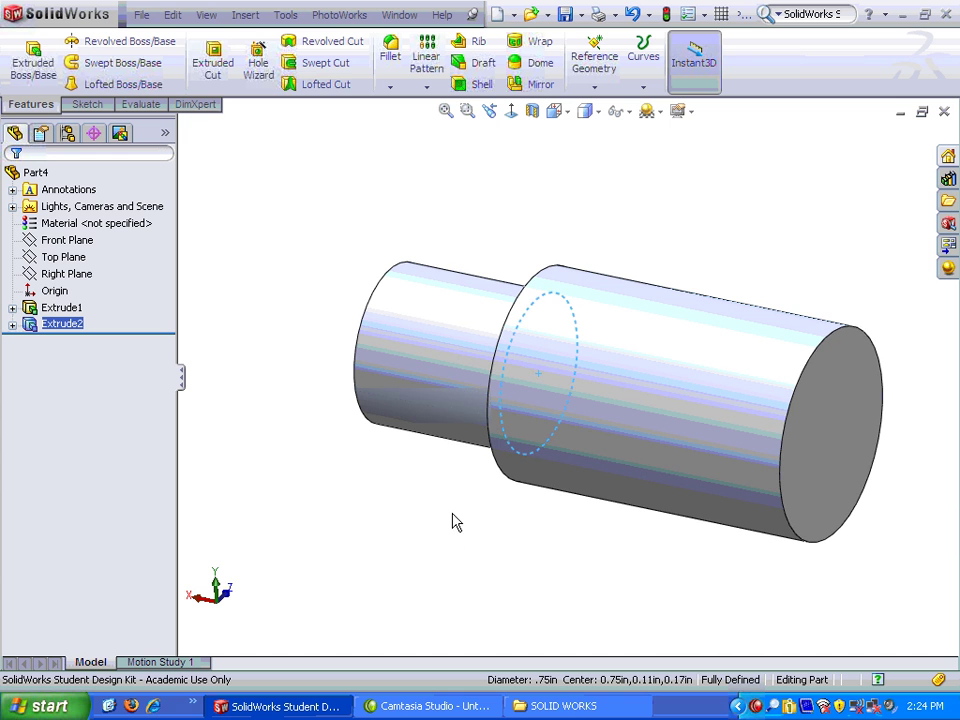
click(453, 322)
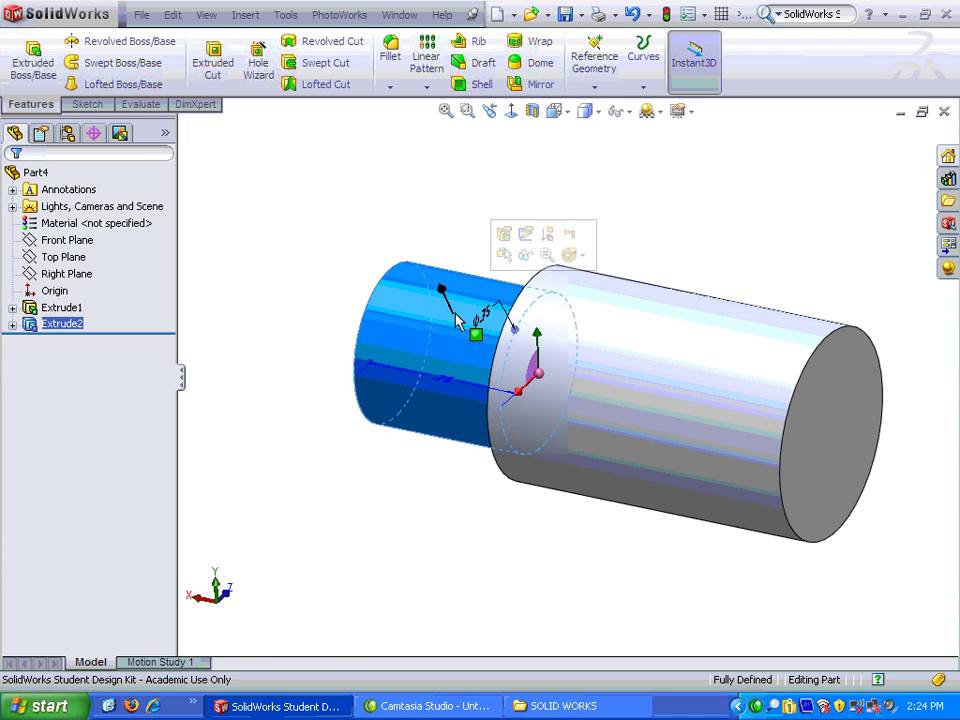
click(516, 86)
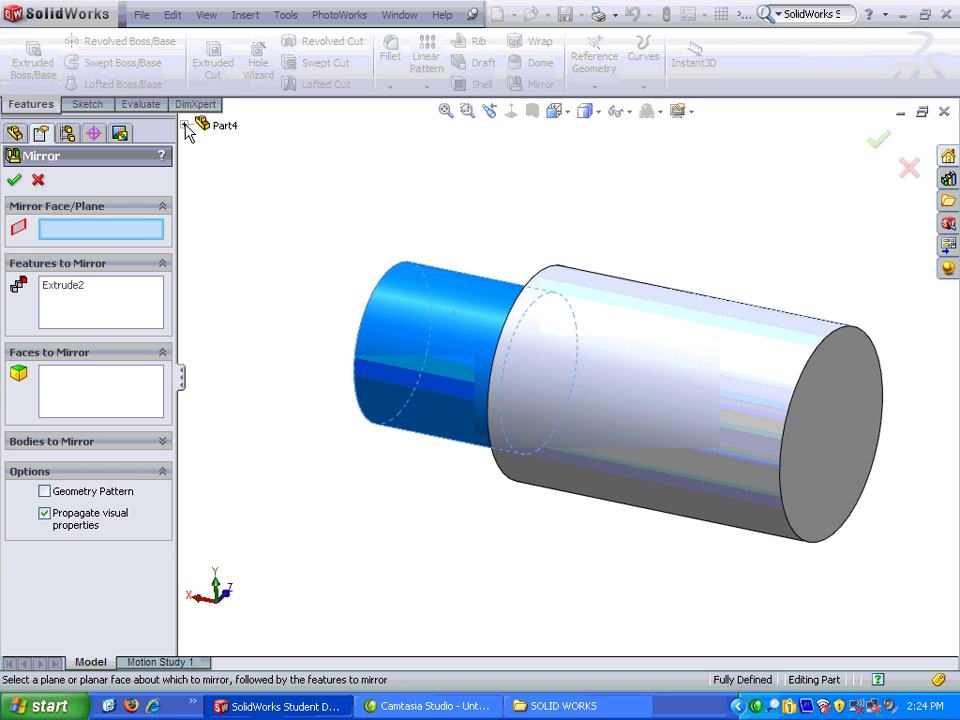
click(184, 125)
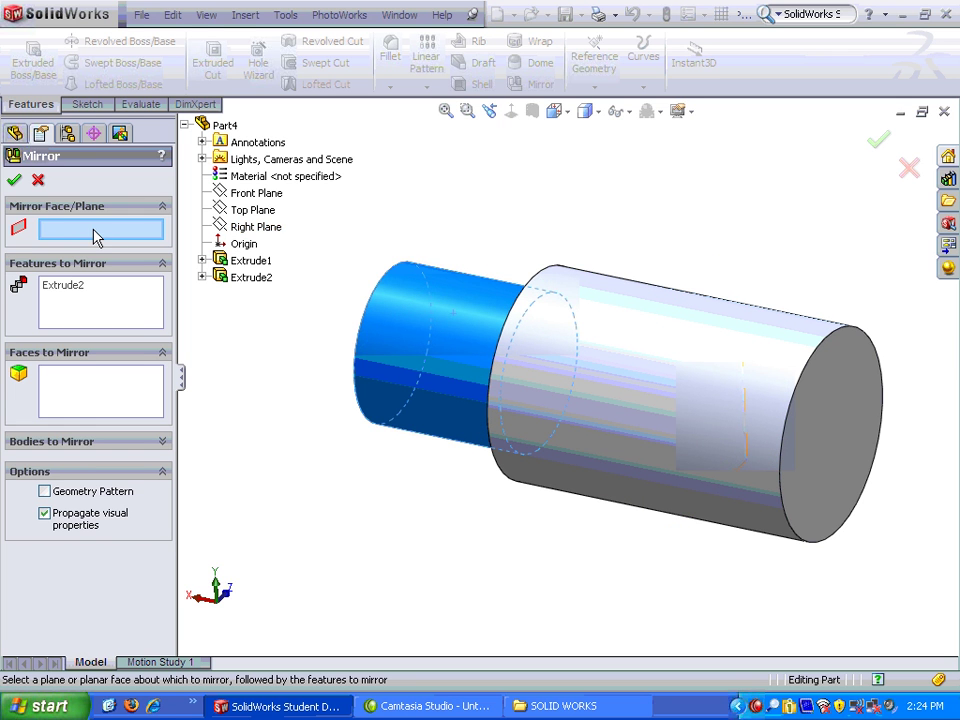
click(256, 228)
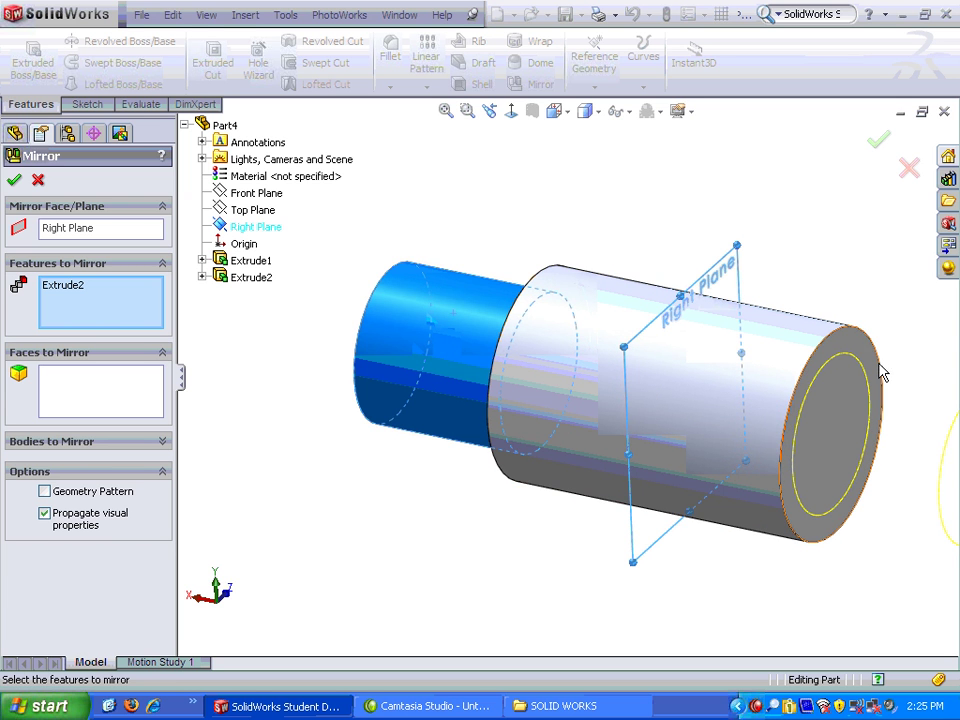
click(13, 181)
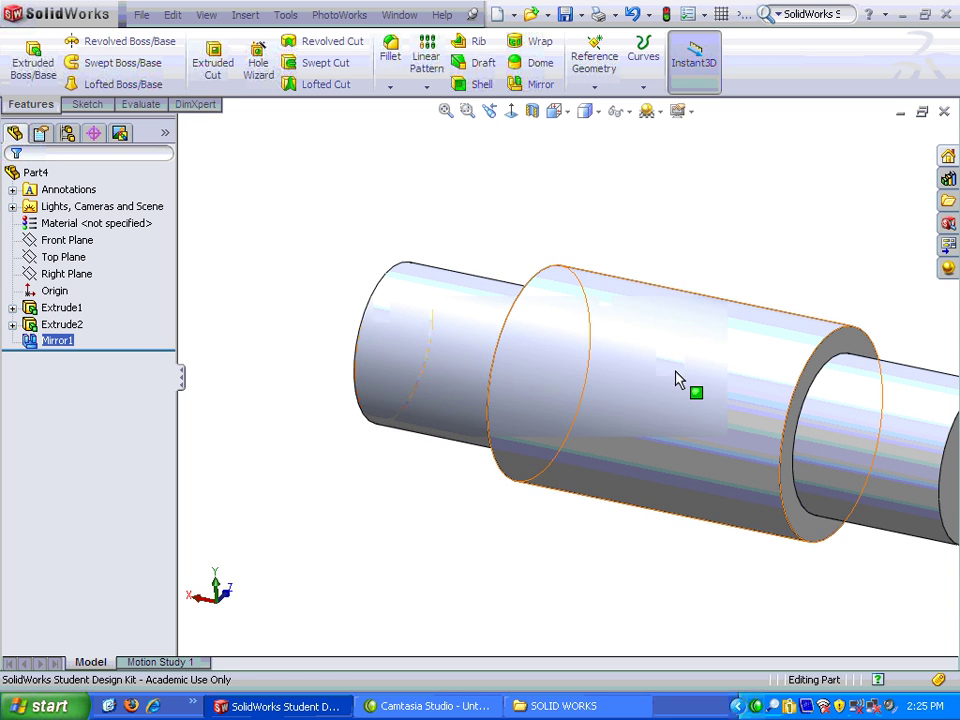
Step: Chamfer the outer circular edges of both end bosses 0.125 in at 45°
key(f)
scroll(651, 414, down, 2)
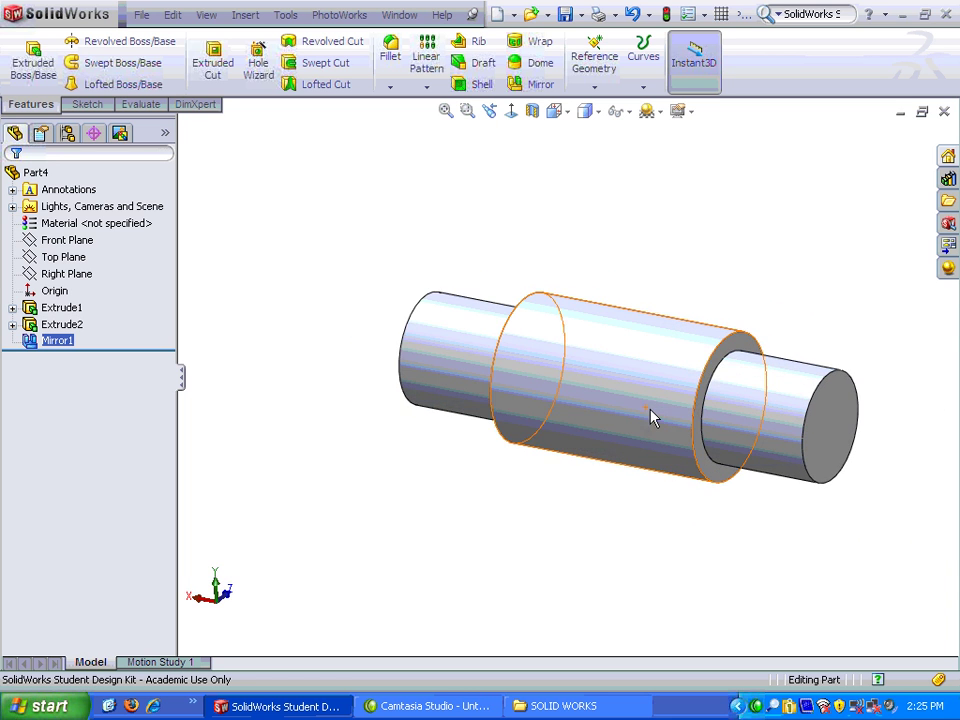
click(392, 89)
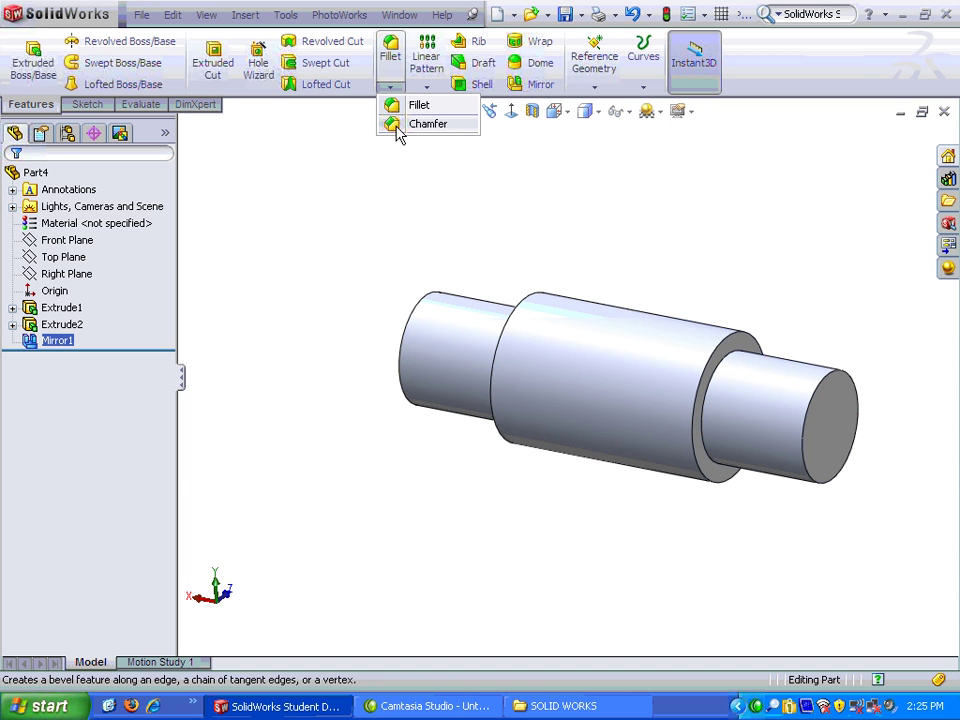
click(397, 133)
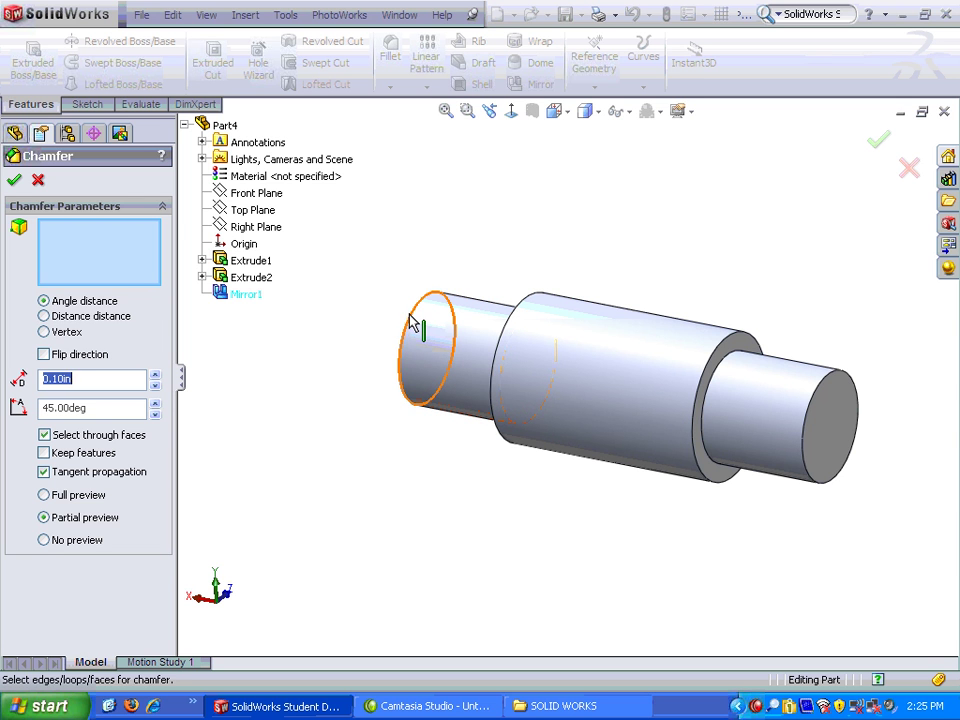
click(409, 315)
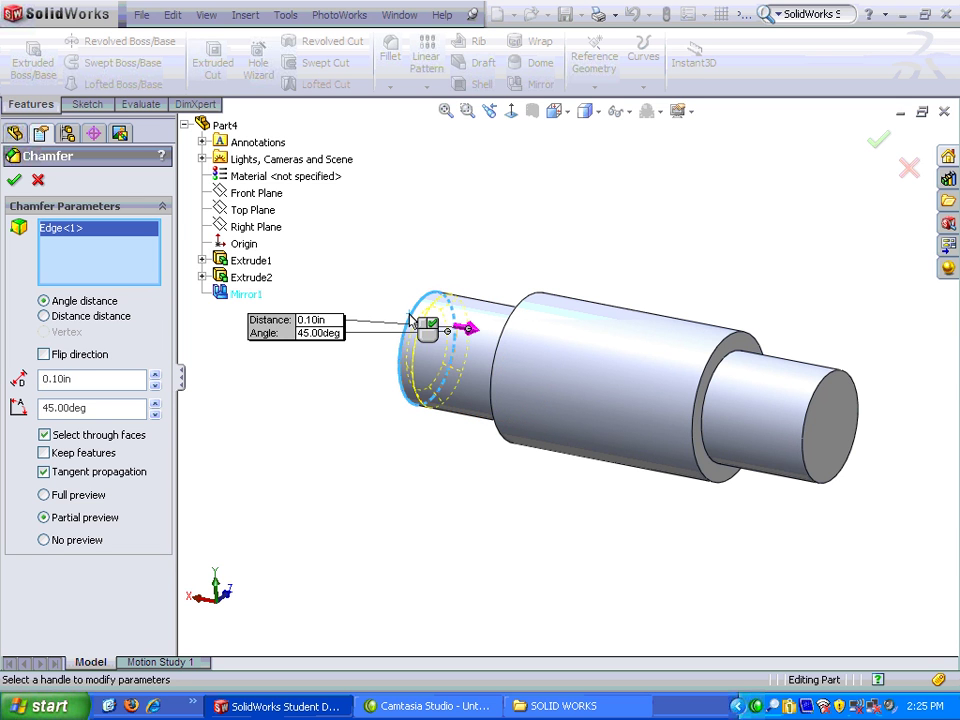
click(827, 391)
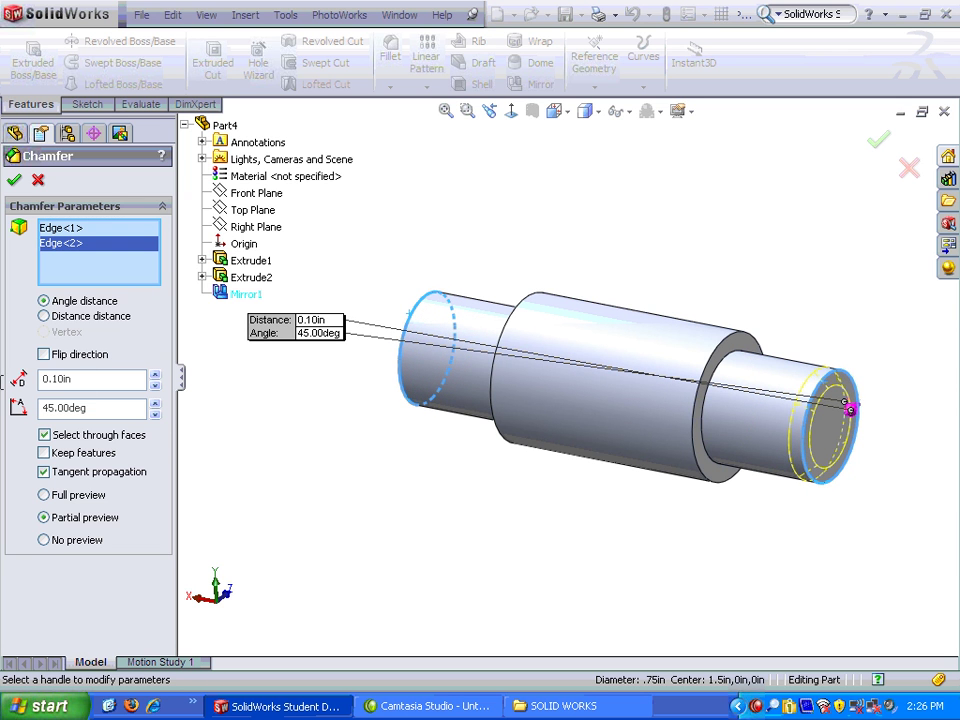
double_click(44, 379)
text(.125)
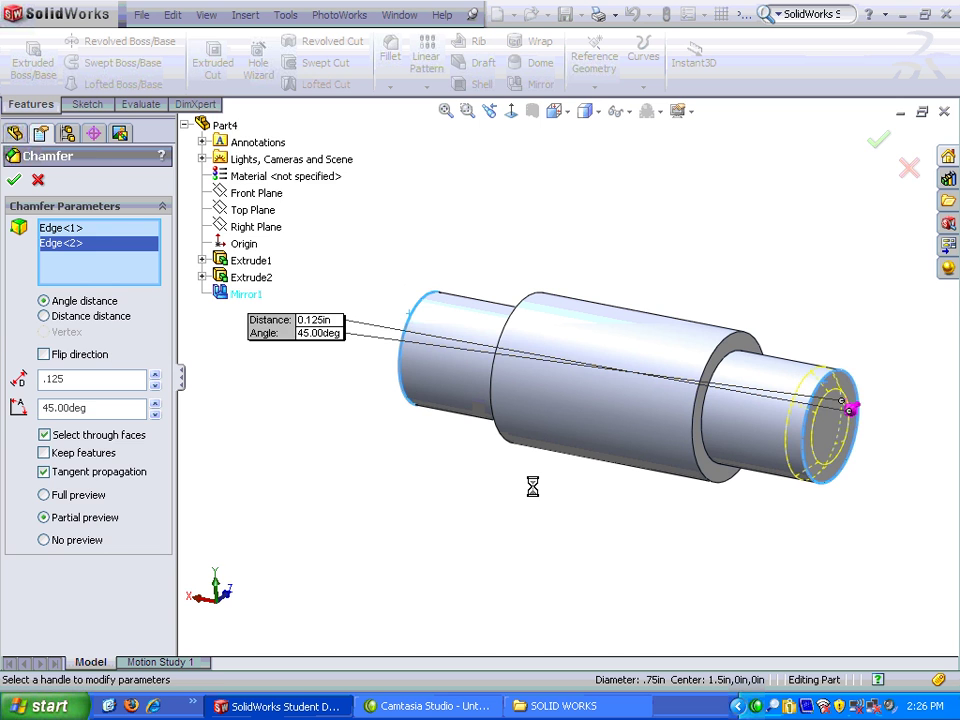
key(Return)
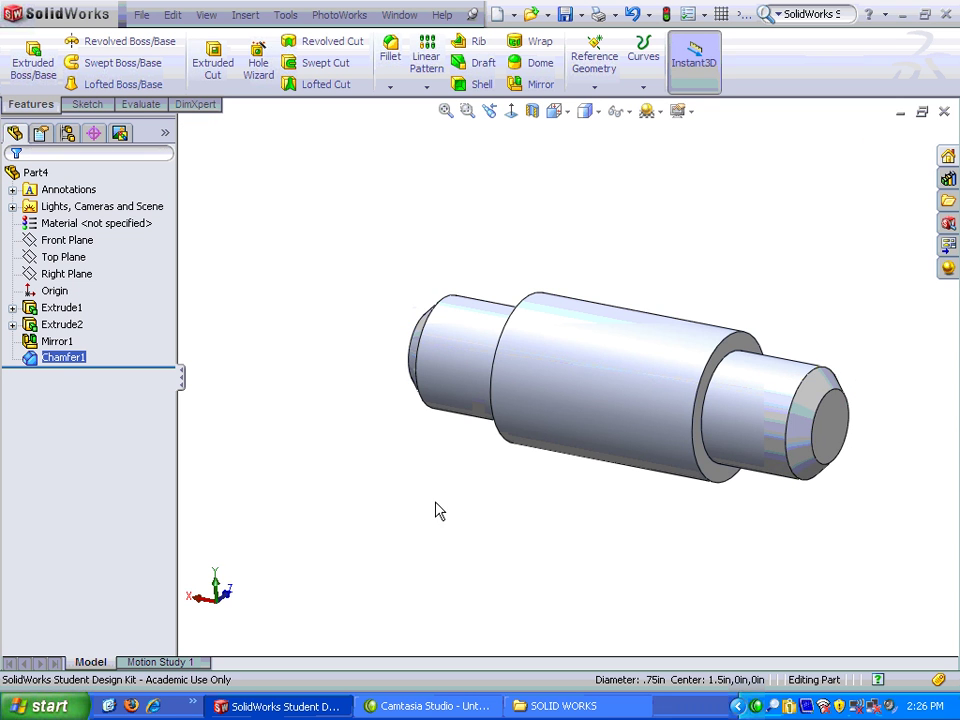